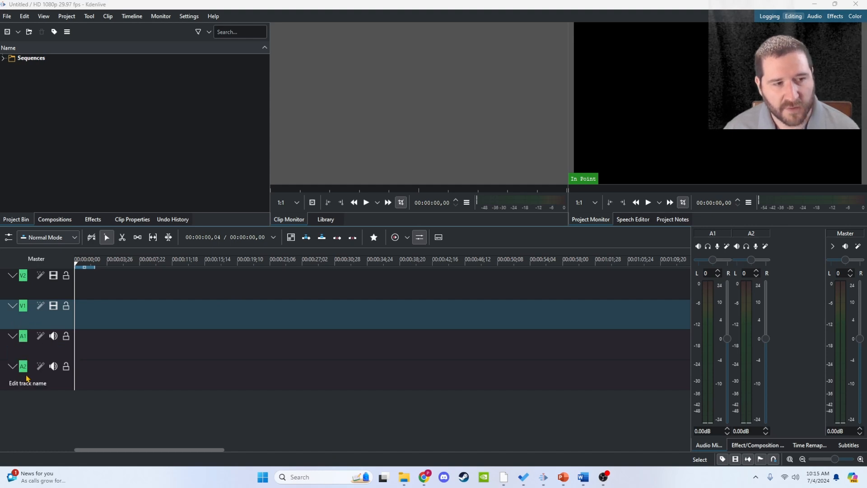
{"action": "left_click", "coordinate": [56, 322]}
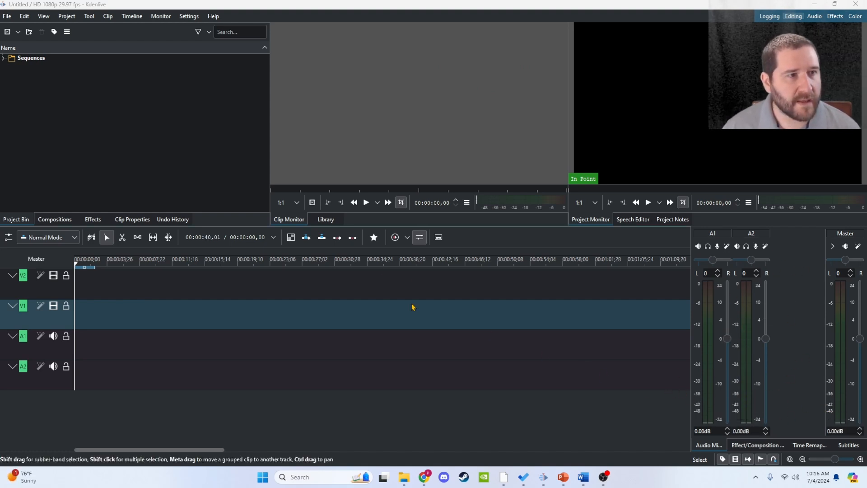
{"action": "left_click", "coordinate": [7, 16]}
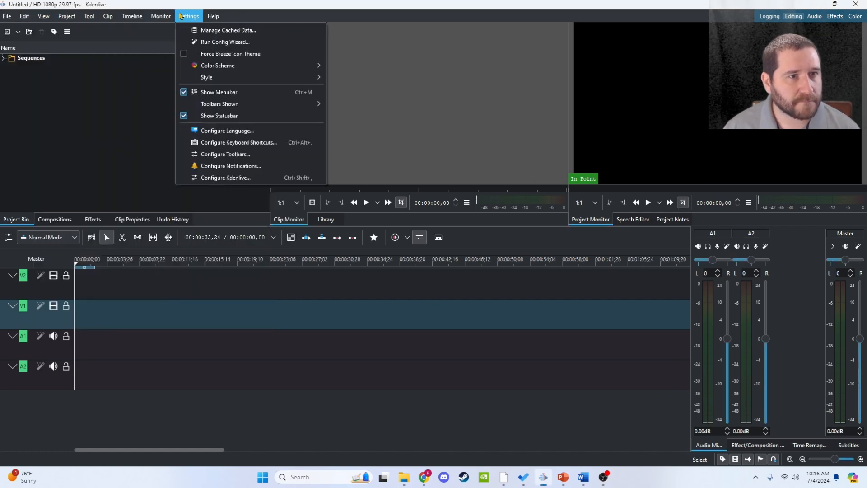
{"action": "left_click", "coordinate": [96, 4]}
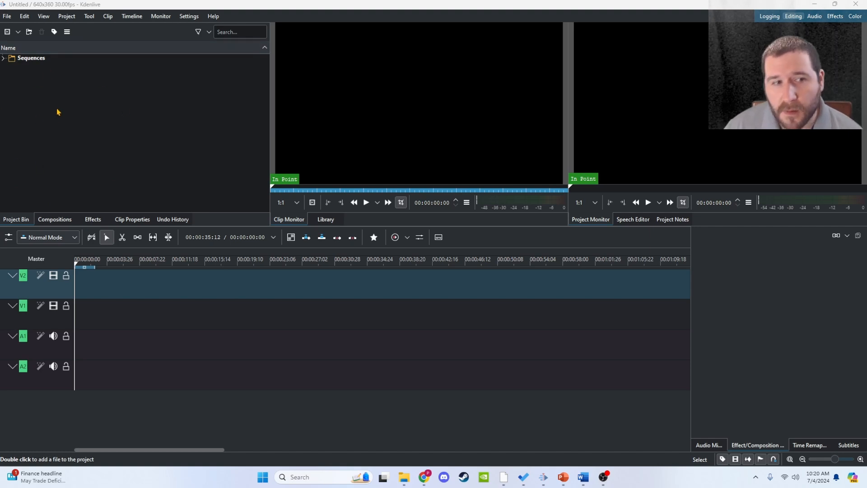
- Import all five Dogpark clips from the Downloads folder and switch the project to the 2.5K QHD 1440p 25 fps profile
{"action": "left_click", "coordinate": [19, 32]}
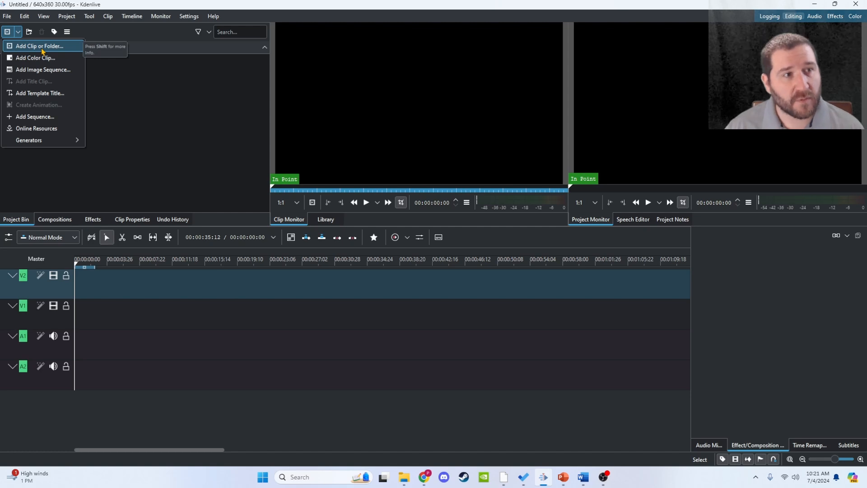
{"action": "left_click", "coordinate": [19, 33]}
{"action": "left_click", "coordinate": [19, 33]}
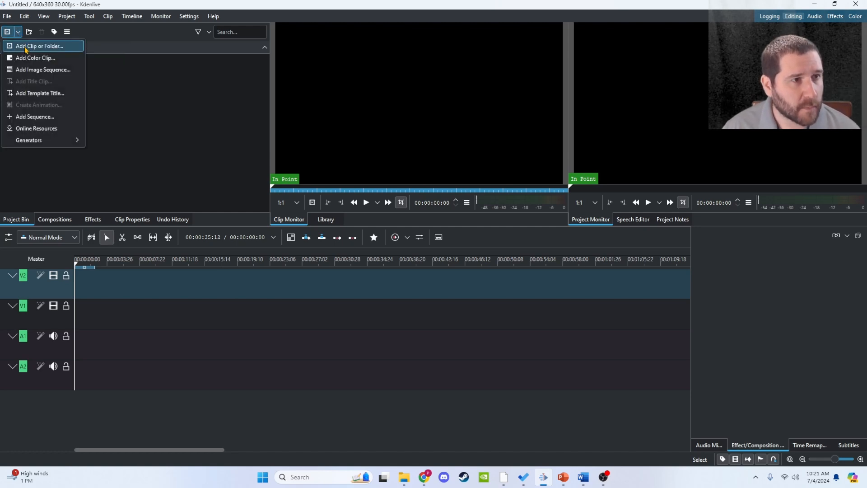
{"action": "left_click", "coordinate": [26, 49]}
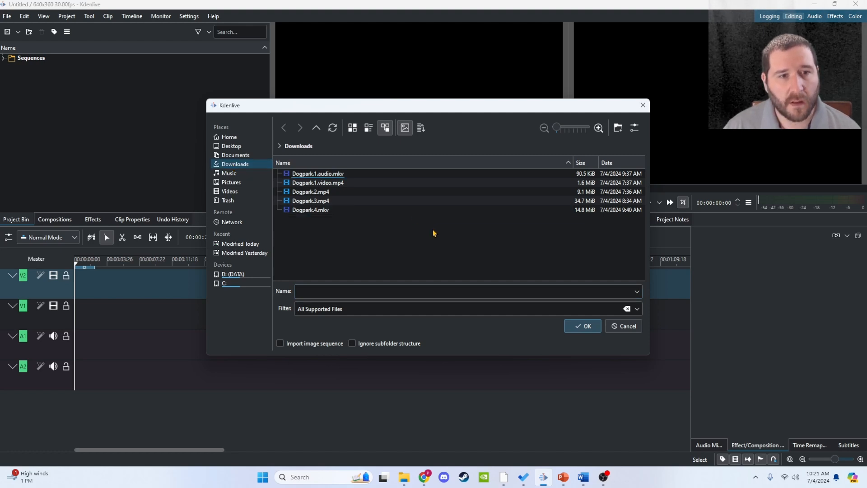
{"action": "left_click", "coordinate": [332, 175]}
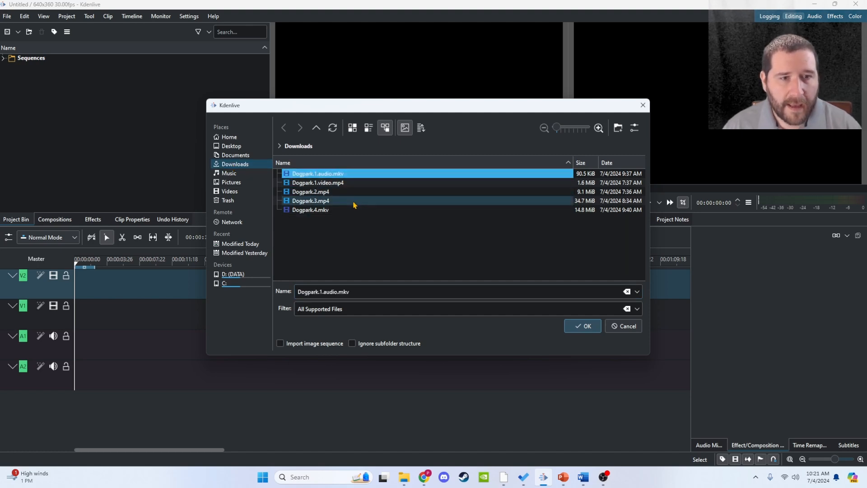
{"action": "left_click", "coordinate": [331, 211], "text": "shift"}
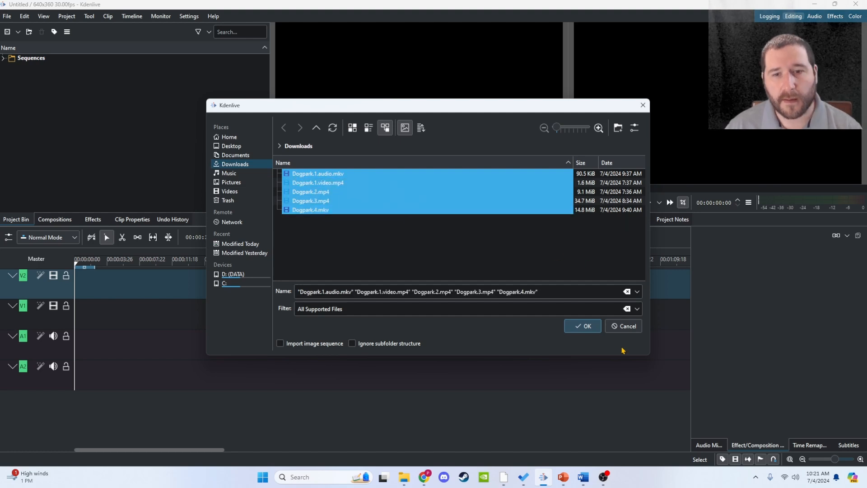
{"action": "left_click", "coordinate": [591, 332]}
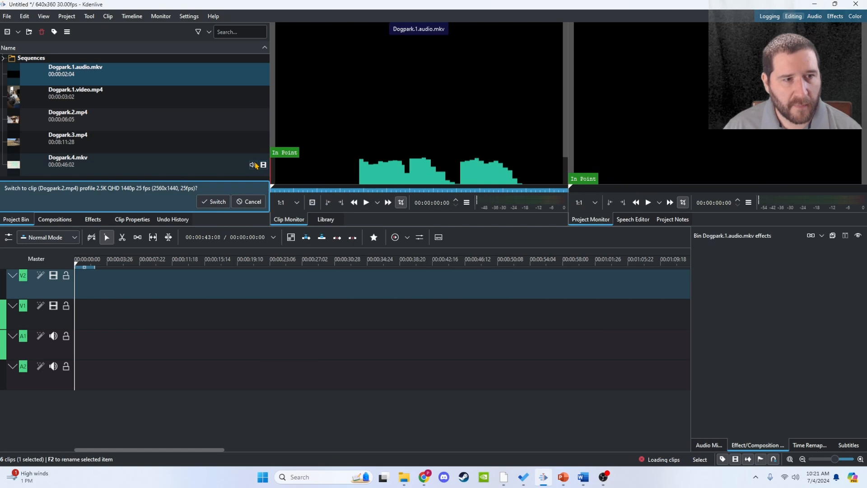
{"action": "left_click", "coordinate": [212, 201]}
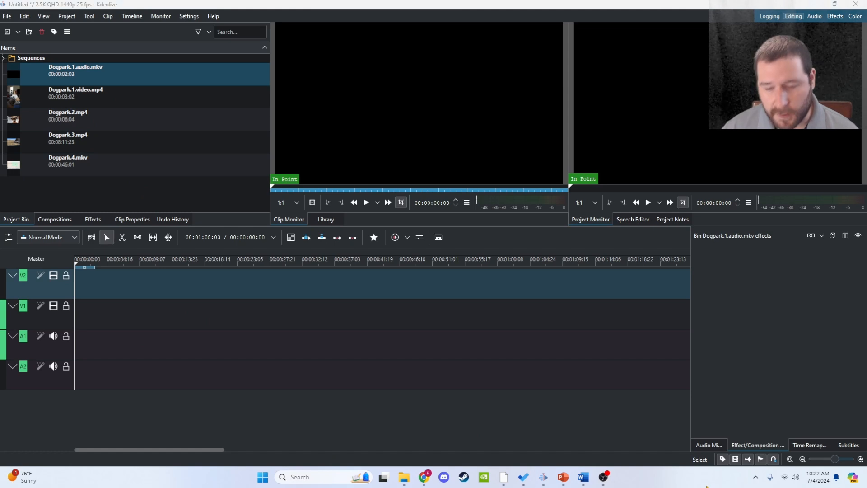
- Place Dogpark.1.video.mp4 at the start of video track V1 and scrub through it to preview the footage
{"action": "key", "text": "Down"}
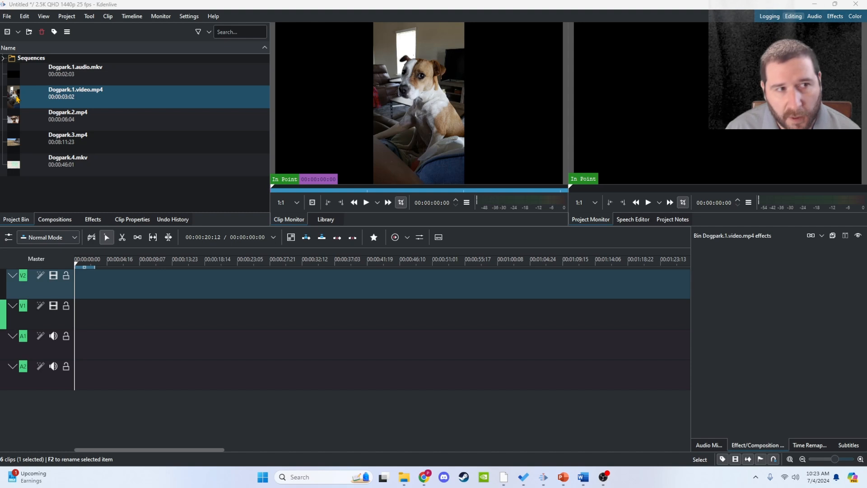
{"action": "left_click_drag", "start_coordinate": [16, 99], "coordinate": [77, 320]}
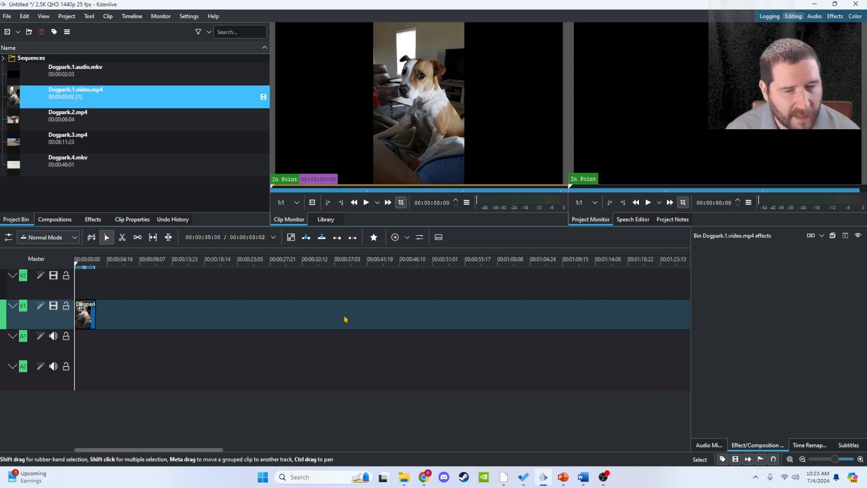
{"action": "left_click", "coordinate": [78, 265]}
{"action": "mouse_move", "coordinate": [78, 265]}
{"action": "left_mouse_down"}
{"action": "mouse_move", "coordinate": [95, 264]}
{"action": "mouse_move", "coordinate": [63, 270]}
{"action": "left_mouse_up"}
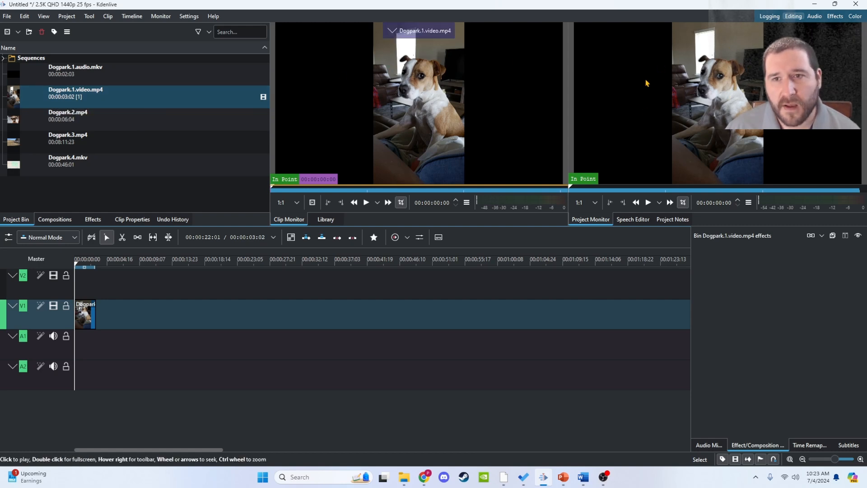
{"action": "left_click", "coordinate": [77, 264]}
{"action": "left_click_drag", "start_coordinate": [77, 266], "coordinate": [90, 265]}
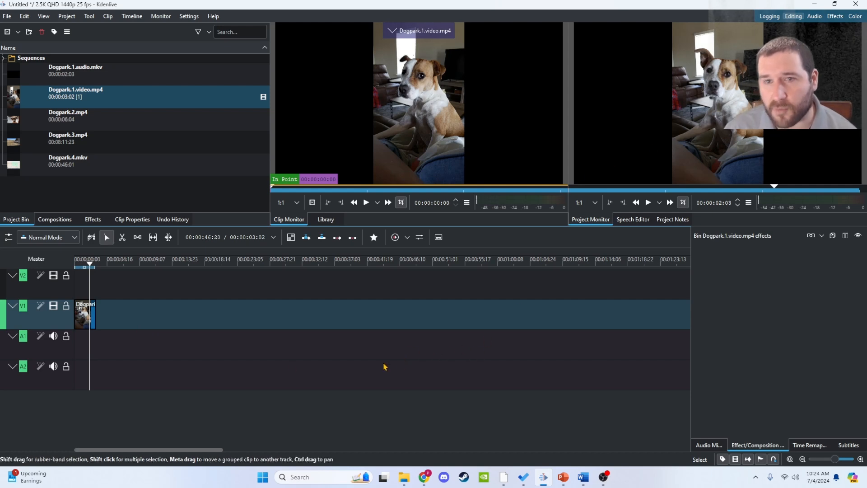
{"action": "left_click_drag", "start_coordinate": [90, 264], "coordinate": [71, 286]}
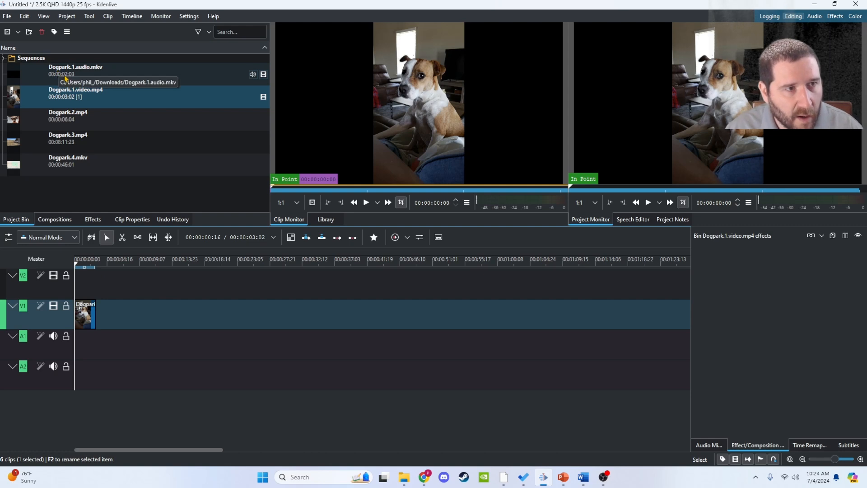
- Place Dogpark.1.audio.mkv at the start of tracks V2 and A2, and ungroup its video and audio parts
{"action": "left_click_drag", "start_coordinate": [68, 74], "coordinate": [85, 319]}
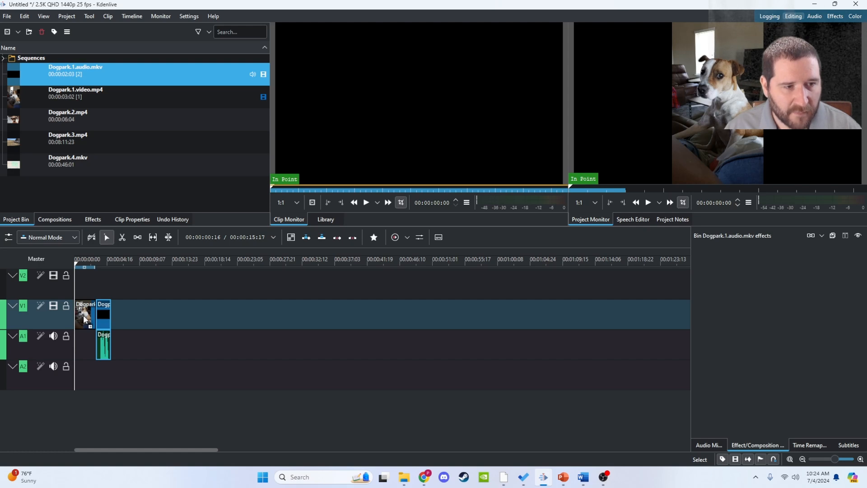
{"action": "left_click_drag", "start_coordinate": [86, 324], "coordinate": [77, 289]}
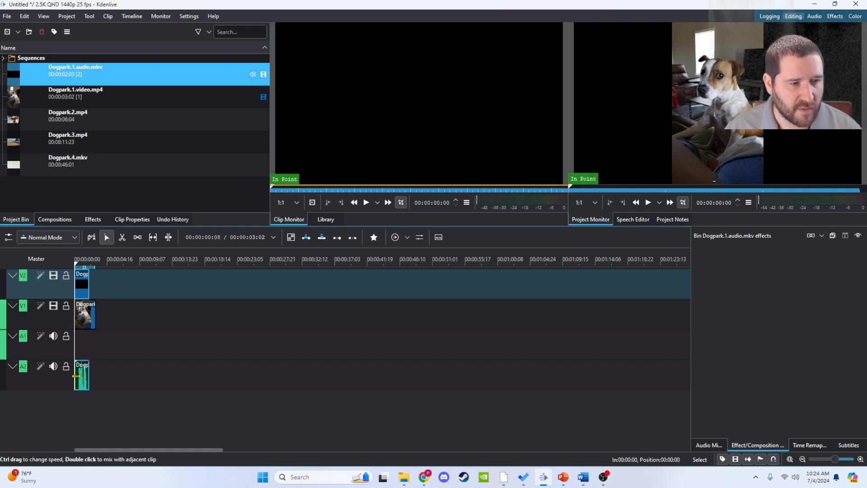
{"action": "left_click", "coordinate": [83, 284]}
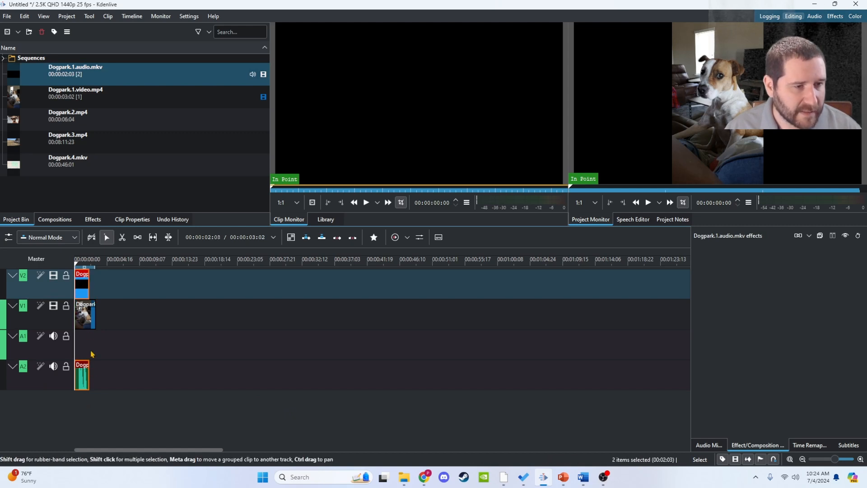
{"action": "right_click", "coordinate": [82, 284]}
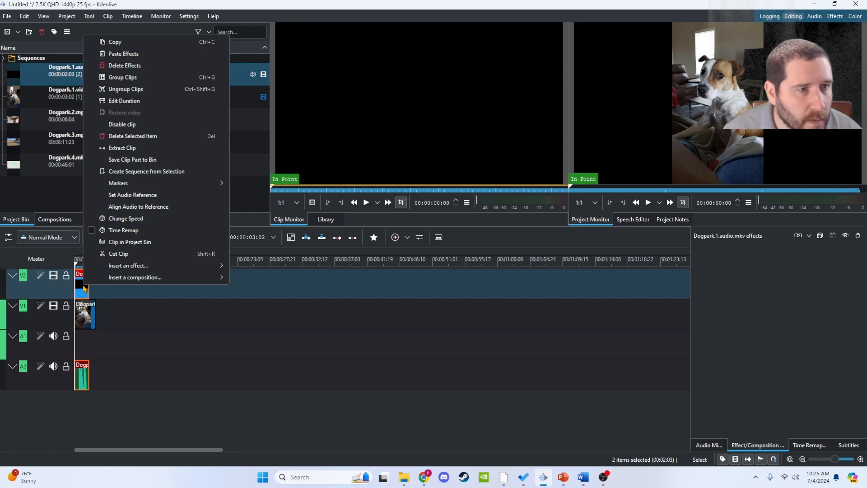
{"action": "left_click", "coordinate": [184, 89]}
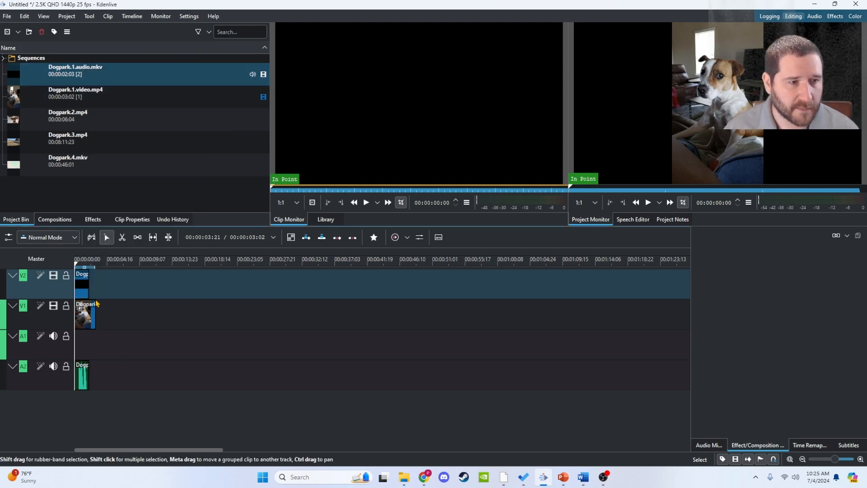
- Delete the black video part of Dogpark.1.audio.mkv from V2 and move its audio up to the start of track A1
{"action": "left_click", "coordinate": [84, 284]}
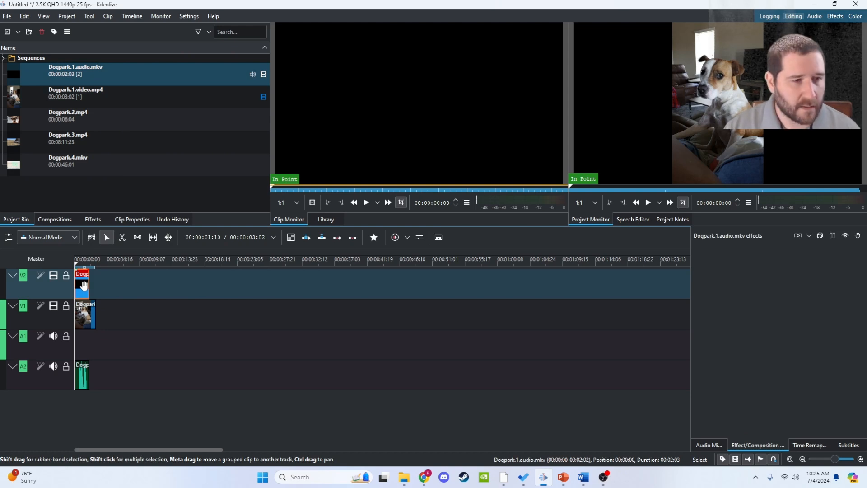
{"action": "key", "text": "Delete"}
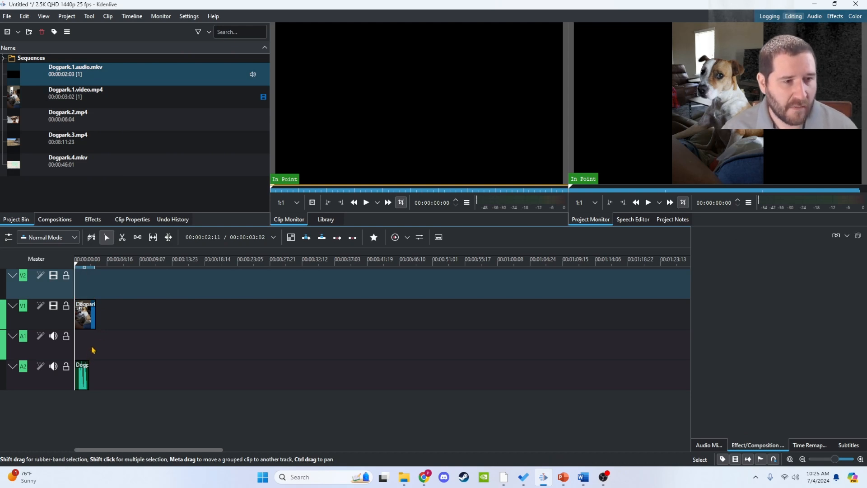
{"action": "left_click_drag", "start_coordinate": [83, 375], "coordinate": [83, 344]}
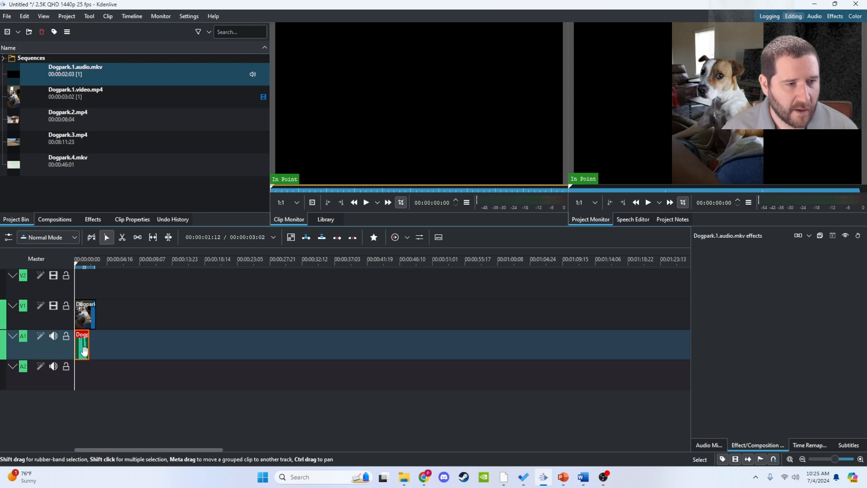
{"action": "left_click_drag", "start_coordinate": [77, 266], "coordinate": [84, 266]}
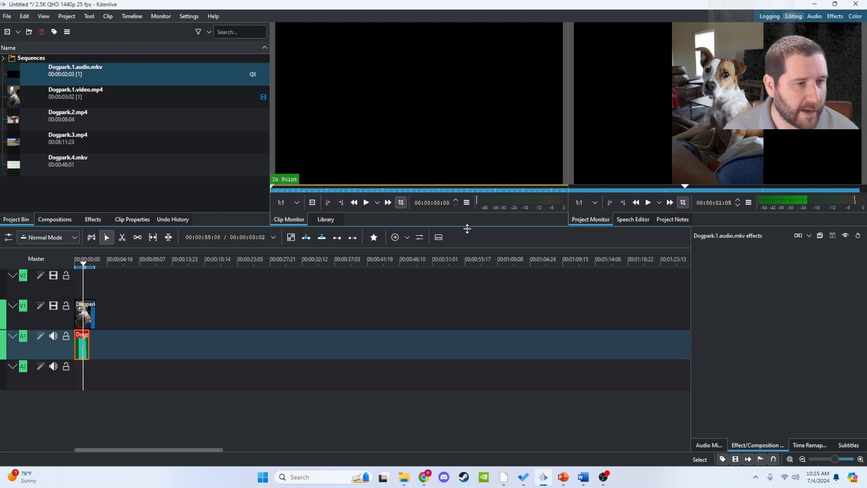
{"action": "mouse_move", "coordinate": [84, 264]}
{"action": "left_mouse_down"}
{"action": "mouse_move", "coordinate": [102, 265]}
{"action": "mouse_move", "coordinate": [73, 271]}
{"action": "left_mouse_up"}
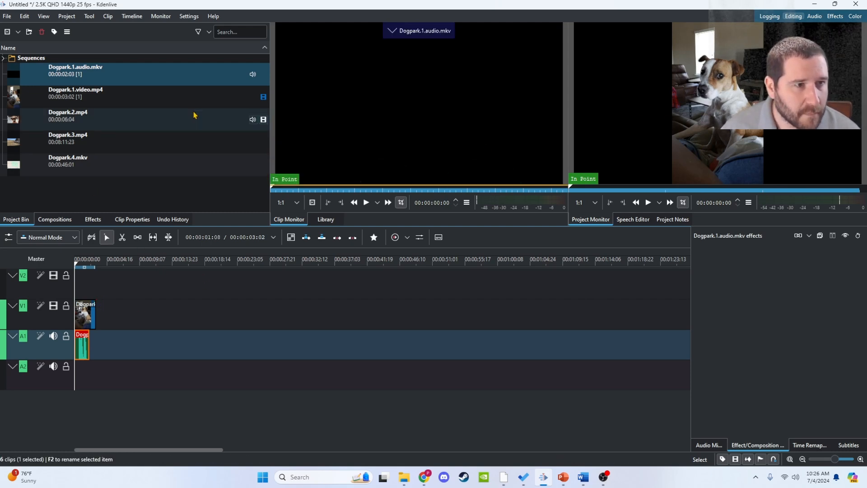
- Add Dogpark.2.mp4 to tracks V1 and A1 directly after the first video clip and preview its frames
{"action": "left_click_drag", "start_coordinate": [36, 118], "coordinate": [97, 310]}
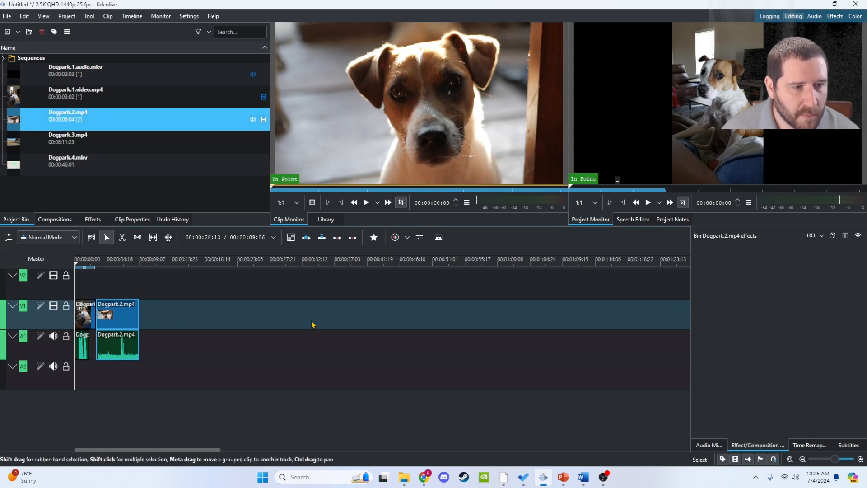
{"action": "left_click", "coordinate": [210, 357]}
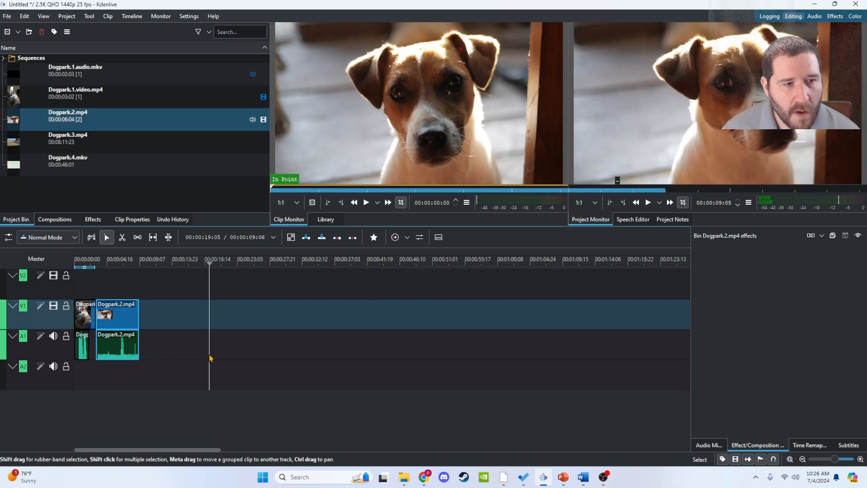
{"action": "left_click", "coordinate": [118, 264]}
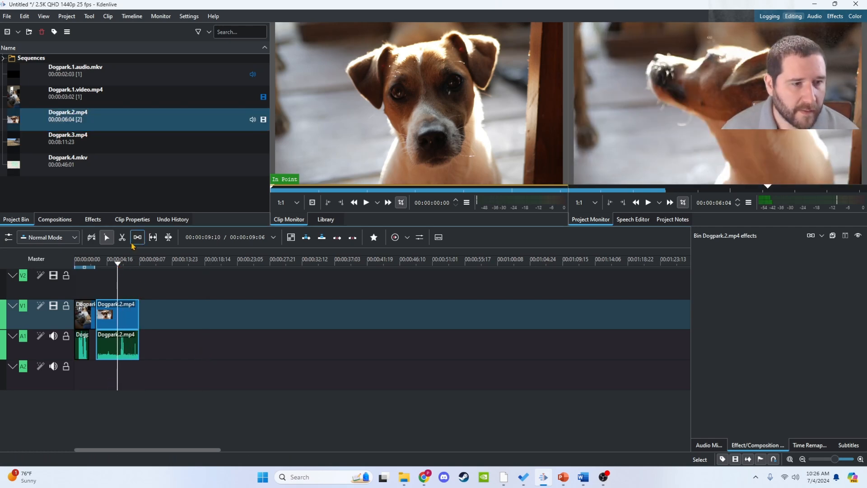
{"action": "left_click_drag", "start_coordinate": [119, 266], "coordinate": [108, 265]}
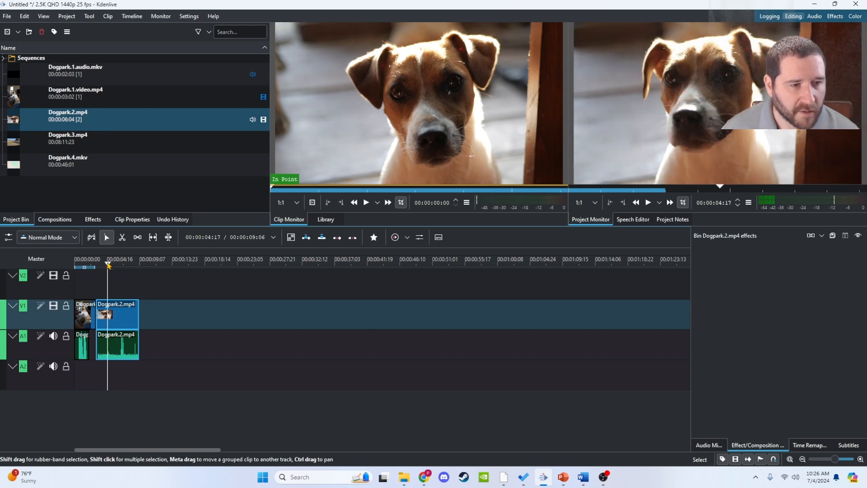
- Ungroup the Dogpark.2.mp4 clip on the timeline and delete its audio part from track A1
{"action": "right_click", "coordinate": [131, 321]}
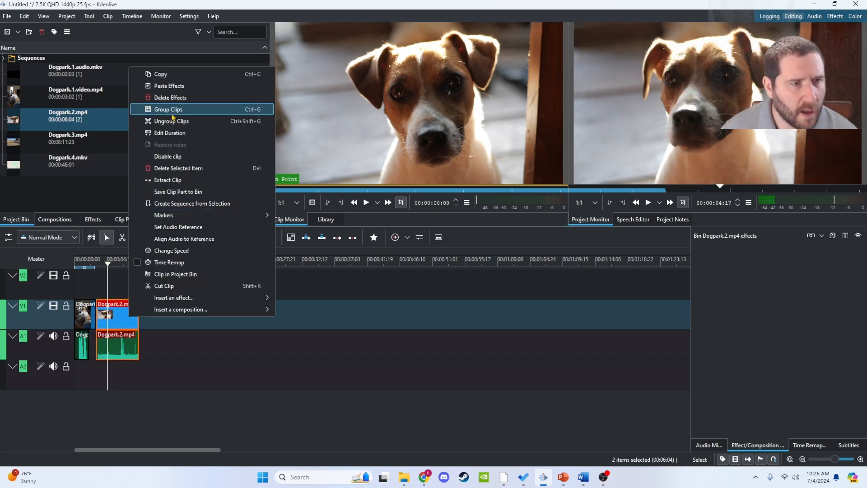
{"action": "left_click", "coordinate": [179, 124]}
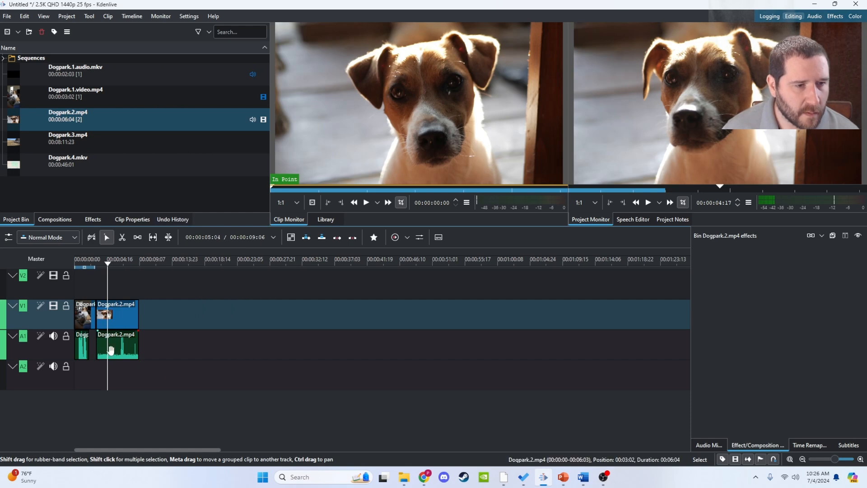
{"action": "left_click", "coordinate": [114, 350]}
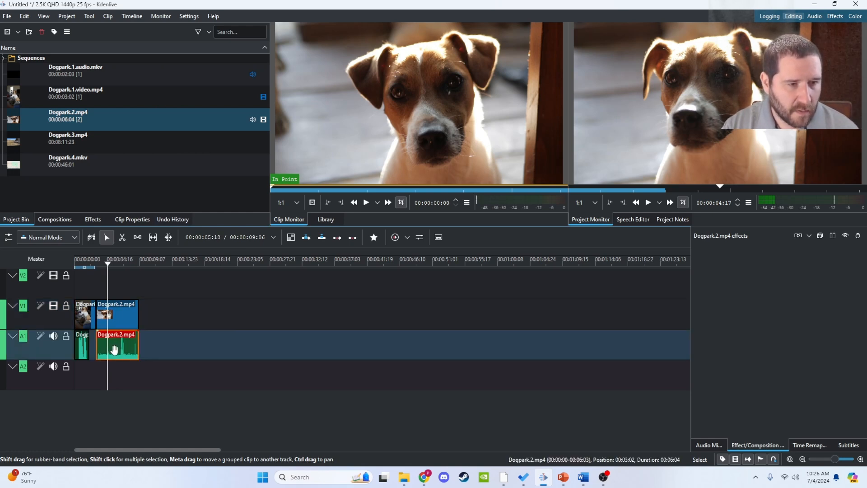
{"action": "key", "text": "Delete"}
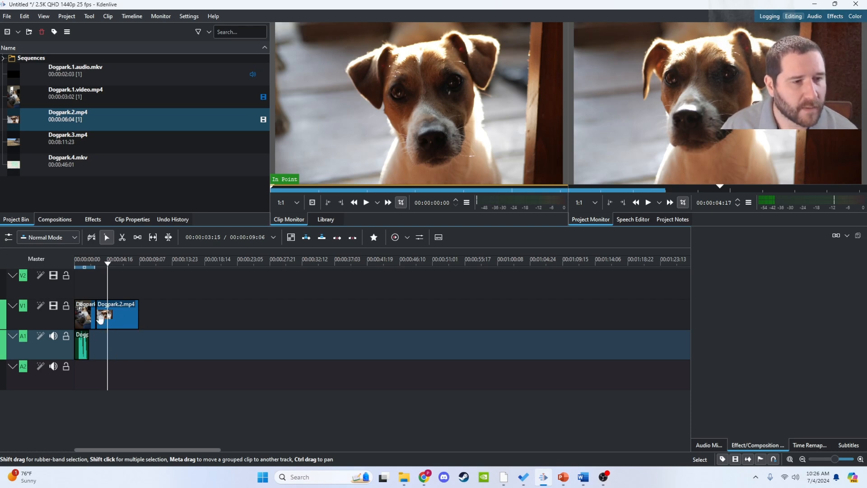
- Add Dogpark.3.mp4 to tracks V1 and A1 directly after the Dogpark.2.mp4 clip
{"action": "left_click", "coordinate": [130, 322]}
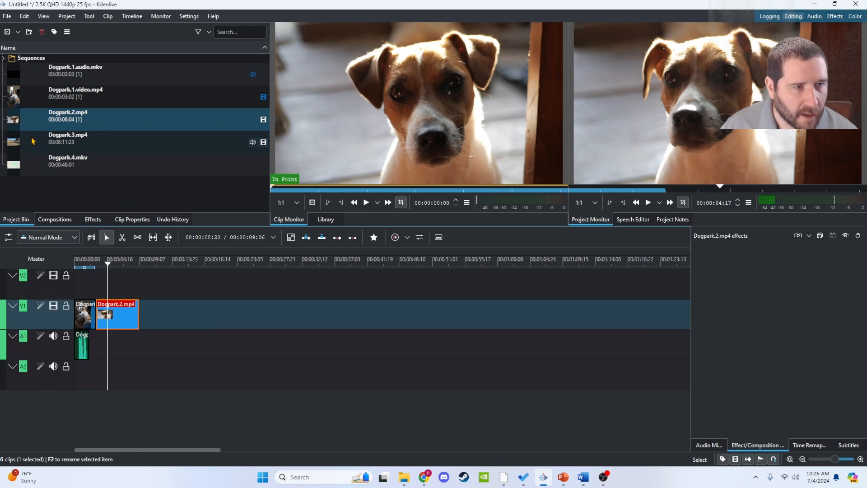
{"action": "left_click_drag", "start_coordinate": [32, 142], "coordinate": [135, 310]}
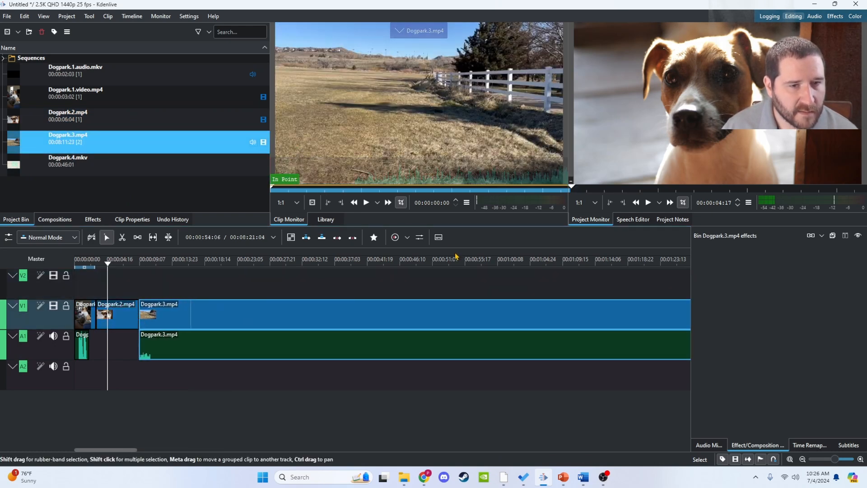
- Ungroup the Dogpark.3.mp4 clip on the timeline and delete its audio part from track A1
{"action": "left_click", "coordinate": [272, 307]}
{"action": "right_click", "coordinate": [274, 309]}
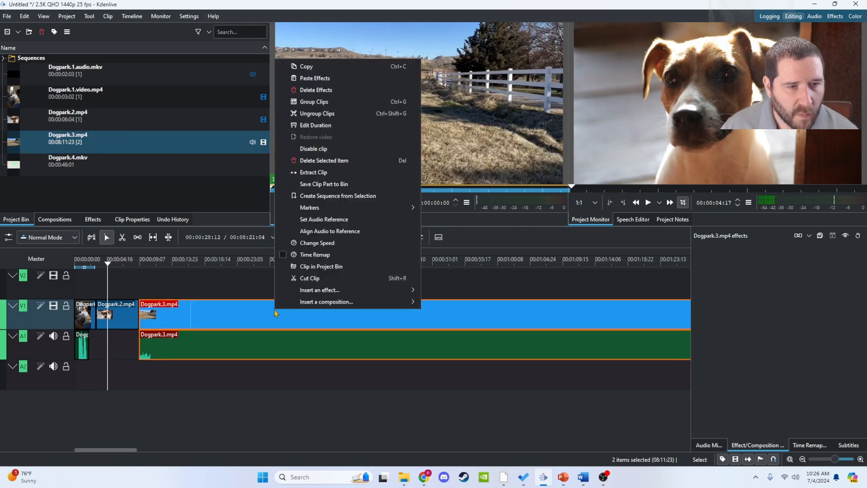
{"action": "left_click", "coordinate": [332, 114]}
{"action": "left_click", "coordinate": [240, 350]}
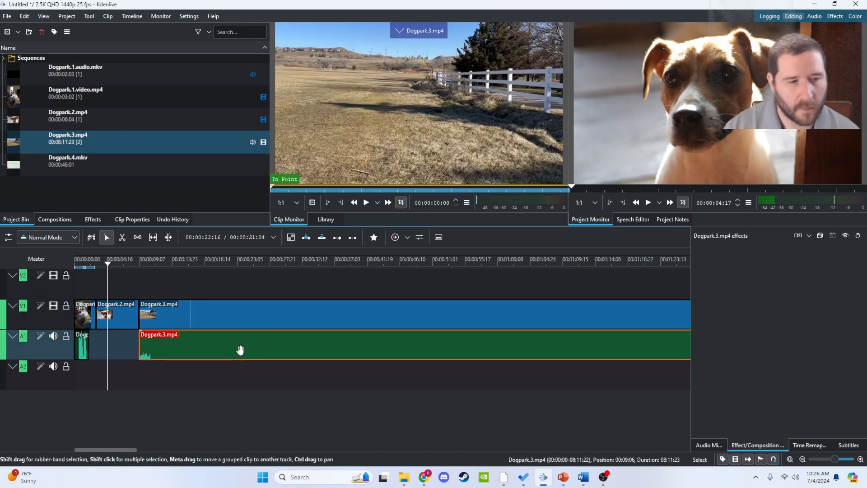
{"action": "key", "text": "Delete"}
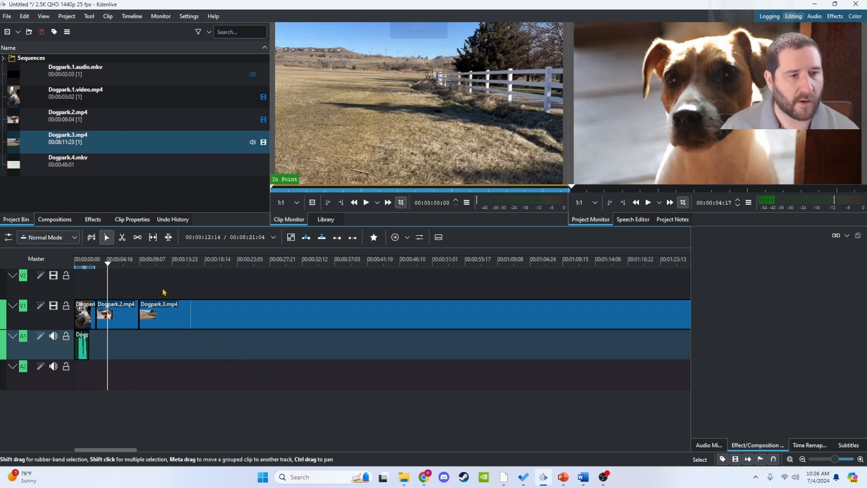
- Scrub through the assembled clips on the timeline to examine the Dogpark.3.mp4 footage and its length
{"action": "left_click_drag", "start_coordinate": [108, 265], "coordinate": [326, 273]}
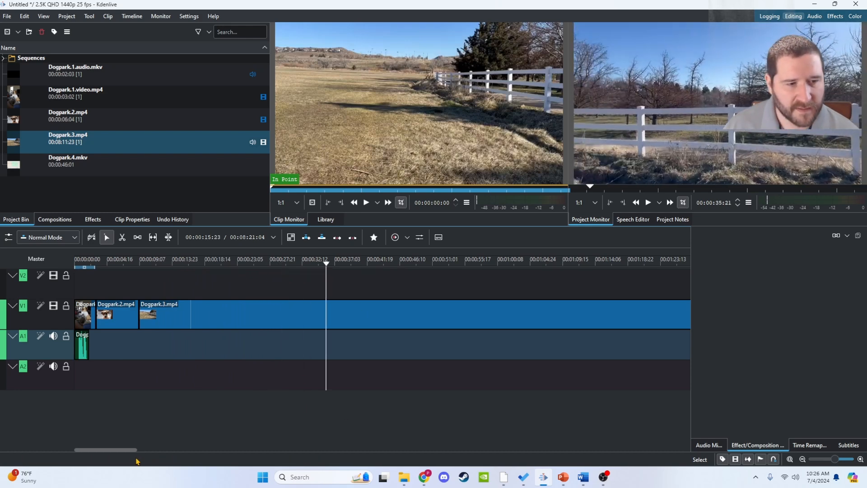
{"action": "left_click_drag", "start_coordinate": [124, 447], "coordinate": [77, 425]}
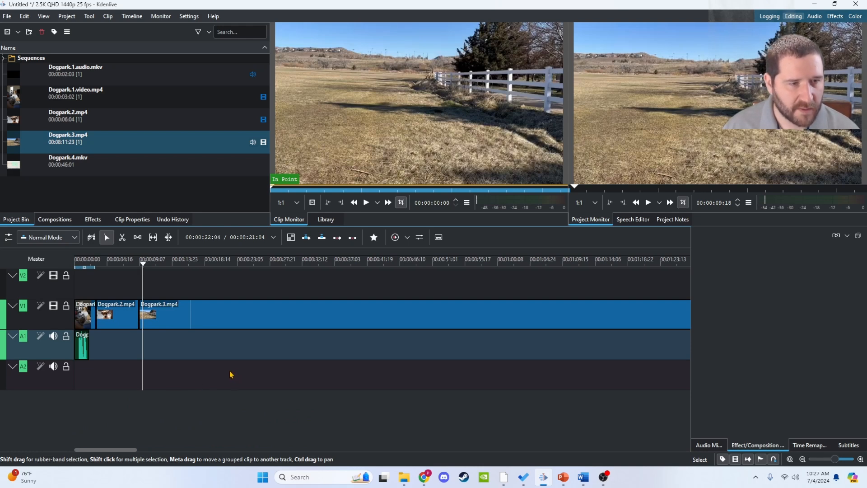
{"action": "scroll", "coordinate": [230, 375], "scroll_direction": "down", "scroll_amount": 4}
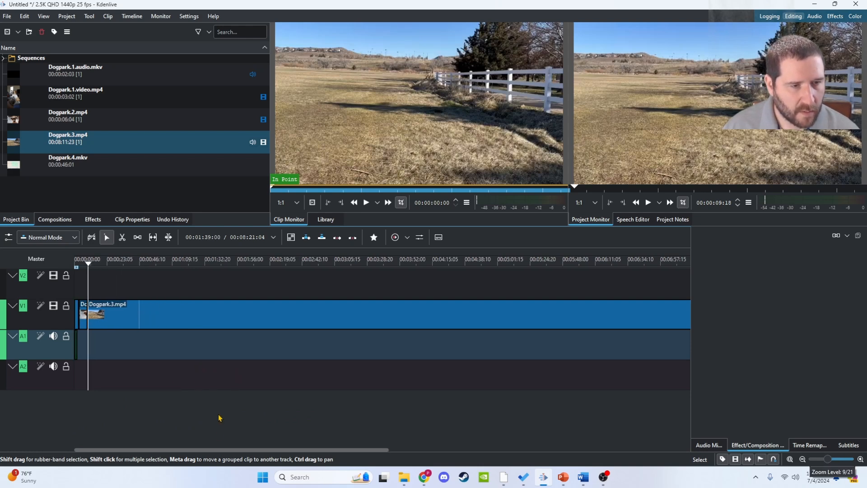
{"action": "left_click_drag", "start_coordinate": [204, 445], "coordinate": [69, 434]}
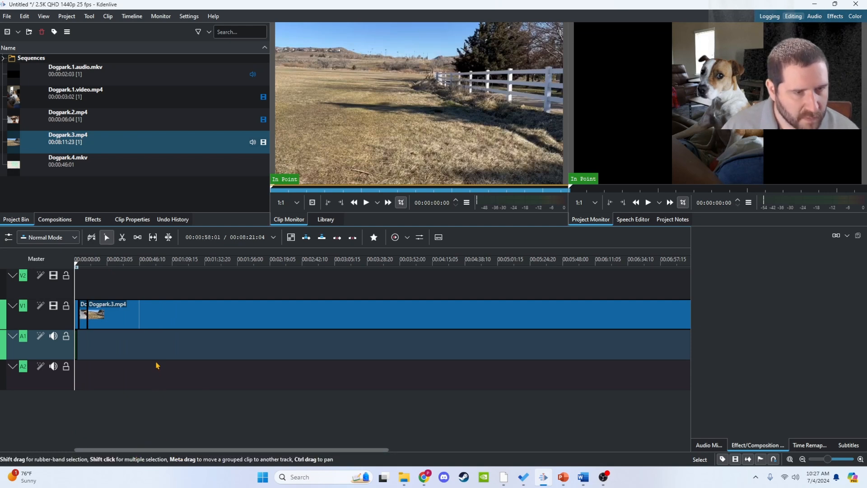
{"action": "scroll", "coordinate": [153, 364], "scroll_direction": "down", "scroll_amount": 1}
{"action": "scroll", "coordinate": [154, 364], "scroll_direction": "down", "scroll_amount": 1}
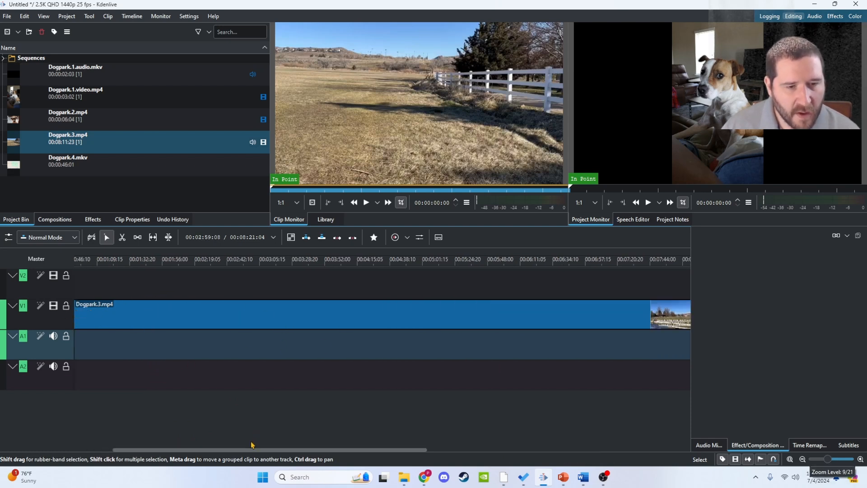
{"action": "left_click_drag", "start_coordinate": [248, 449], "coordinate": [169, 448]}
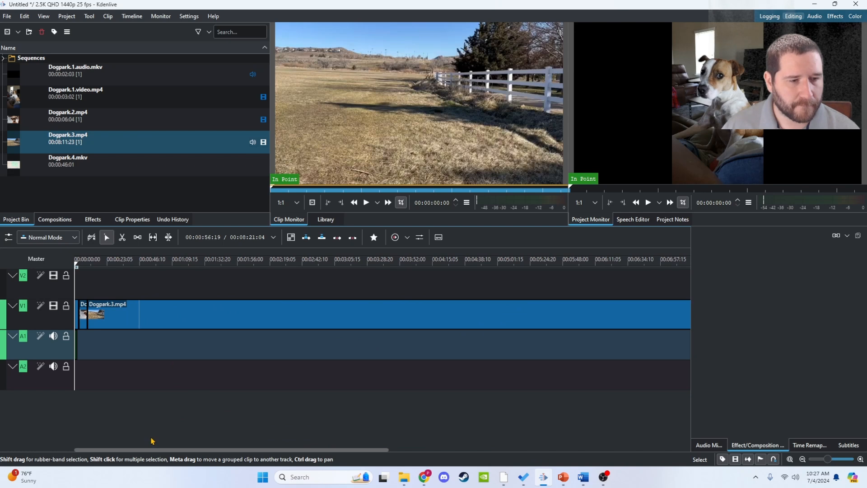
{"action": "scroll", "coordinate": [130, 384], "scroll_direction": "up", "scroll_amount": 1}
{"action": "left_click_drag", "start_coordinate": [146, 450], "coordinate": [95, 451]}
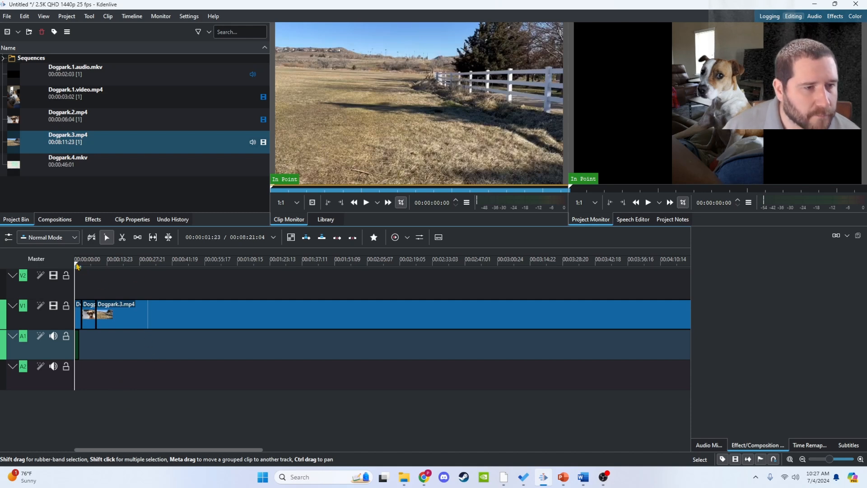
{"action": "left_click", "coordinate": [97, 263]}
{"action": "left_click_drag", "start_coordinate": [97, 264], "coordinate": [107, 263]}
{"action": "mouse_move", "coordinate": [604, 477]}
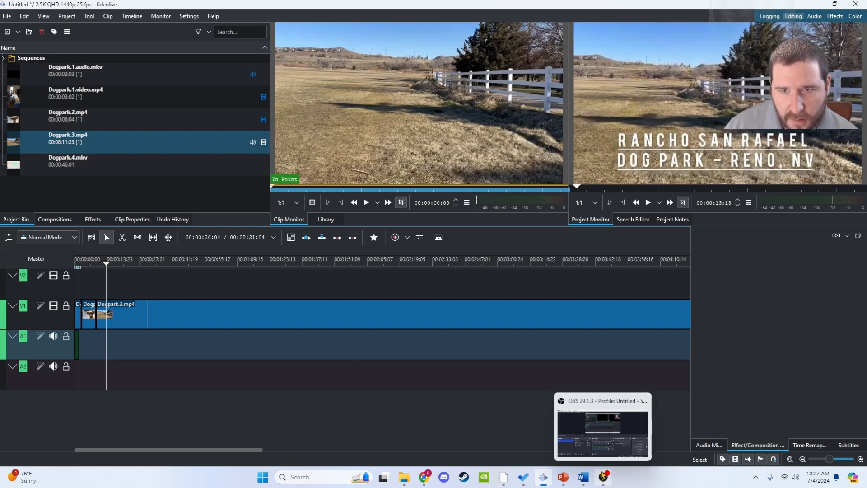
{"action": "left_click", "coordinate": [629, 441]}
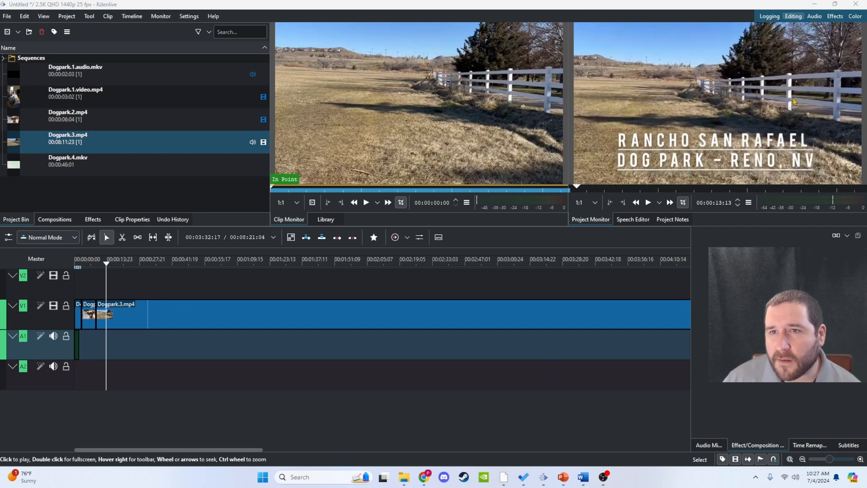
- Split the Dogpark.3.mp4 clip on track V1 at 00:00:58:11 with the Razor tool
{"action": "left_click_drag", "start_coordinate": [106, 266], "coordinate": [211, 262]}
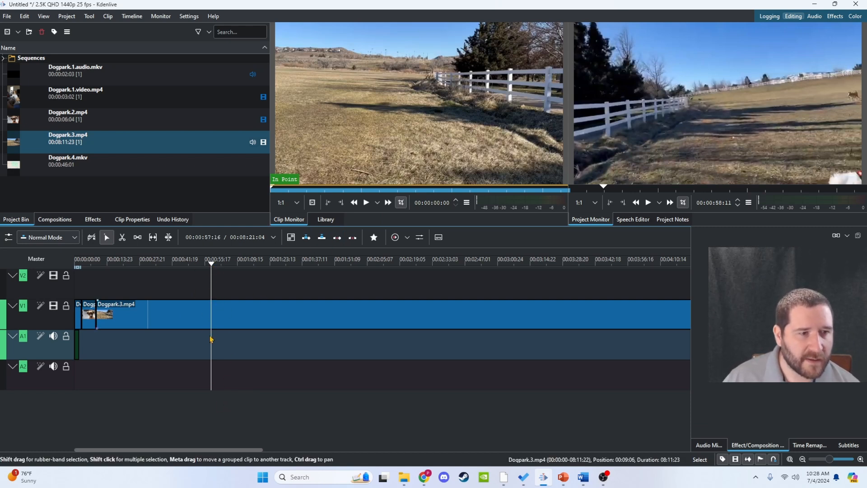
{"action": "left_click", "coordinate": [122, 237]}
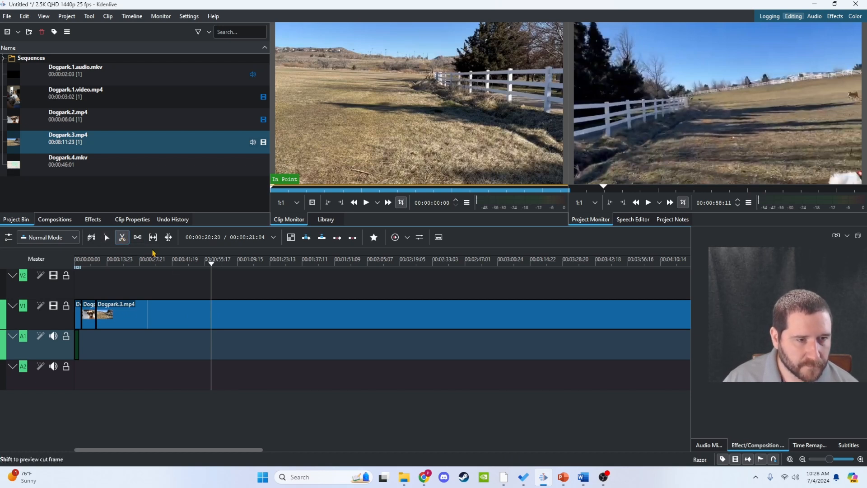
{"action": "left_click", "coordinate": [210, 317]}
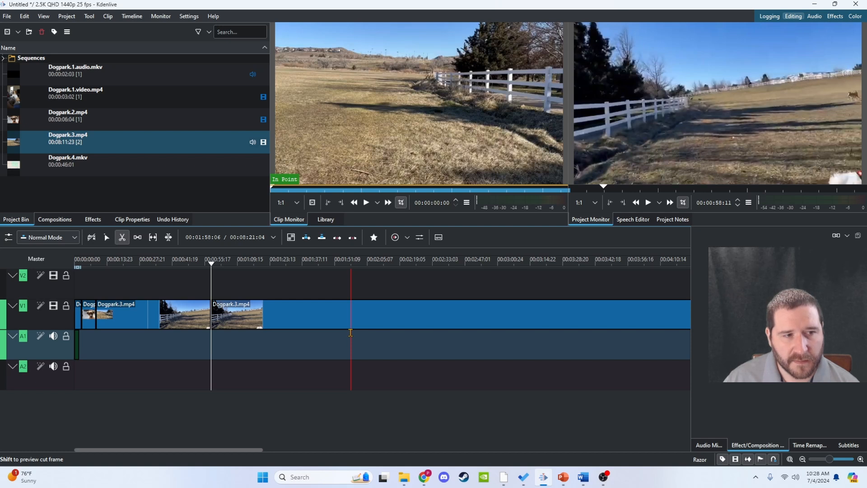
- Delete the Dogpark.3.mp4 part before the cut and move the remaining part directly after the Dogpark.2.mp4 clip
{"action": "left_click", "coordinate": [109, 241]}
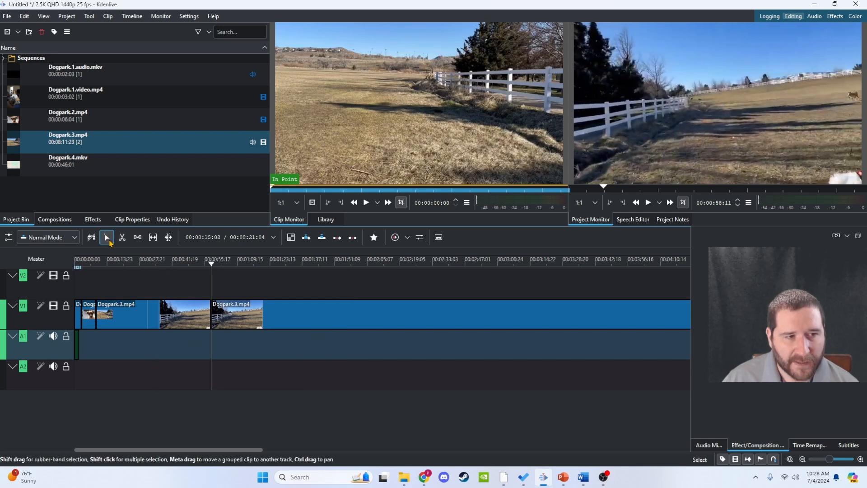
{"action": "left_click", "coordinate": [144, 316]}
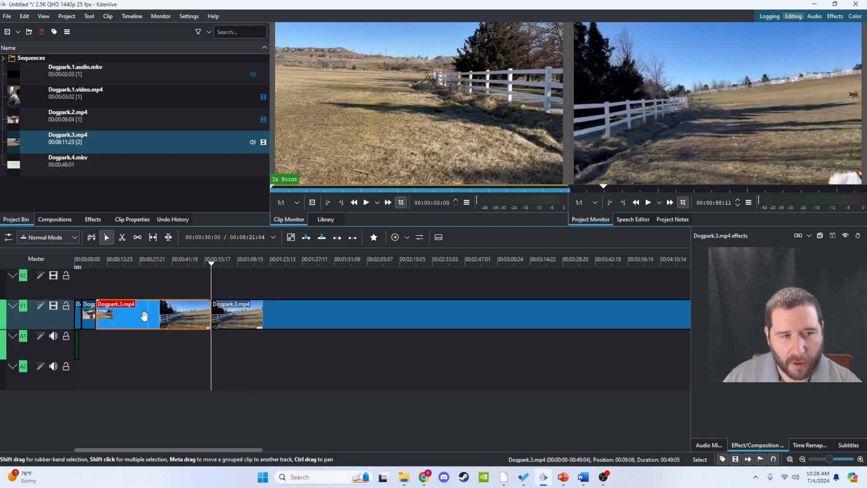
{"action": "key", "text": "Delete"}
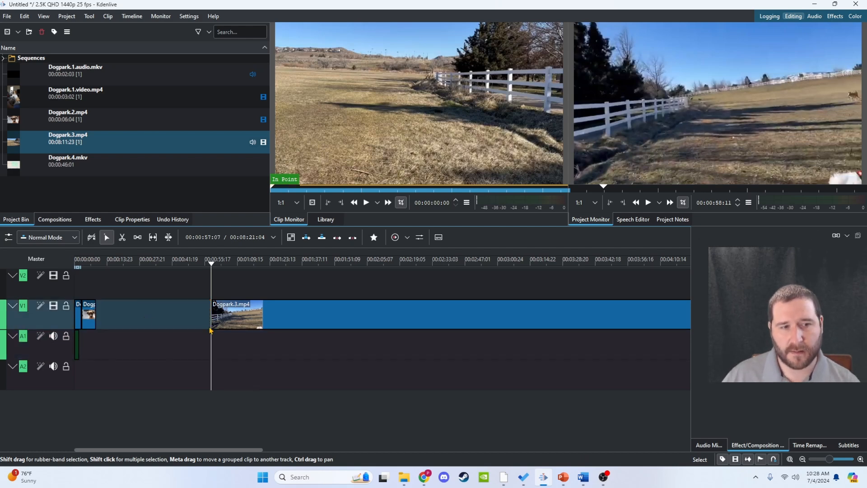
{"action": "left_click_drag", "start_coordinate": [355, 314], "coordinate": [238, 313]}
- Split the remaining Dogpark.3.mp4 clip at 00:00:52:11 and delete the part after the cut
{"action": "left_click_drag", "start_coordinate": [210, 264], "coordinate": [111, 272]}
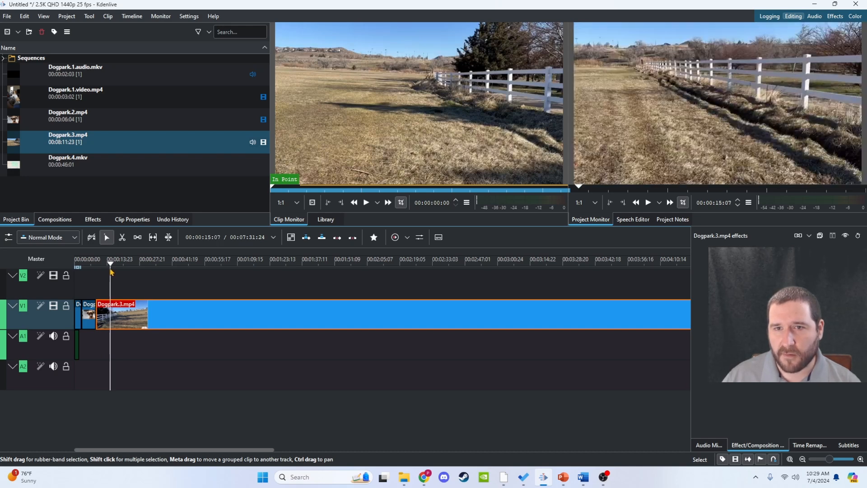
{"action": "left_click_drag", "start_coordinate": [111, 271], "coordinate": [198, 265]}
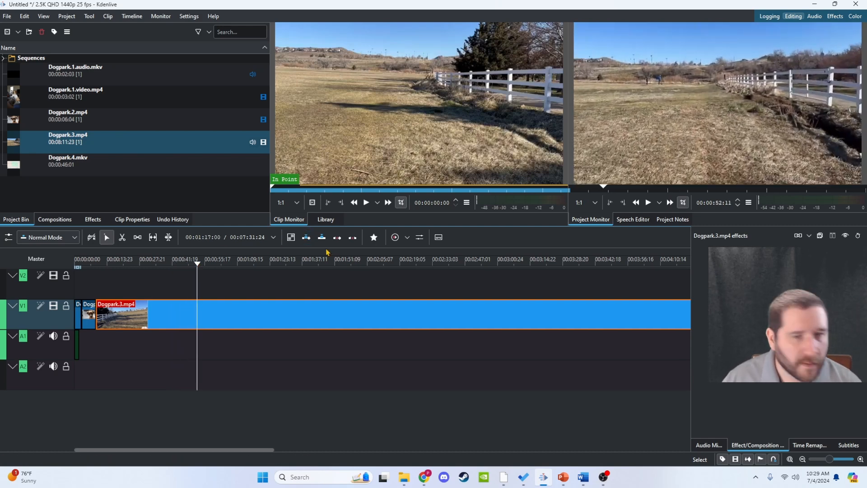
{"action": "left_click", "coordinate": [121, 238]}
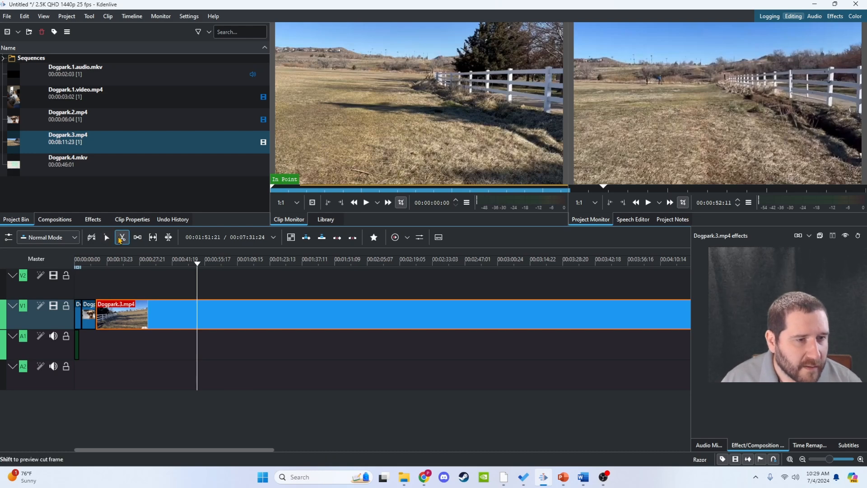
{"action": "left_click", "coordinate": [197, 312]}
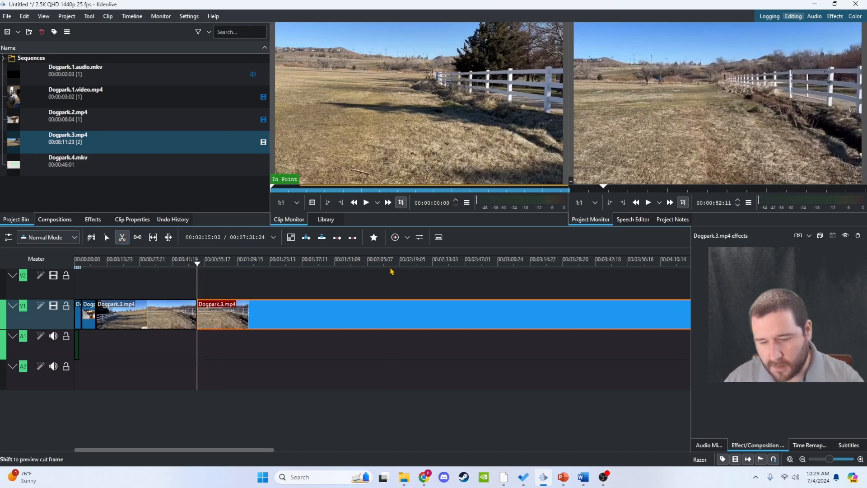
{"action": "key", "text": "Delete"}
{"action": "mouse_move", "coordinate": [197, 264]}
{"action": "left_mouse_down"}
{"action": "mouse_move", "coordinate": [101, 261]}
{"action": "mouse_move", "coordinate": [208, 260]}
{"action": "left_mouse_up"}
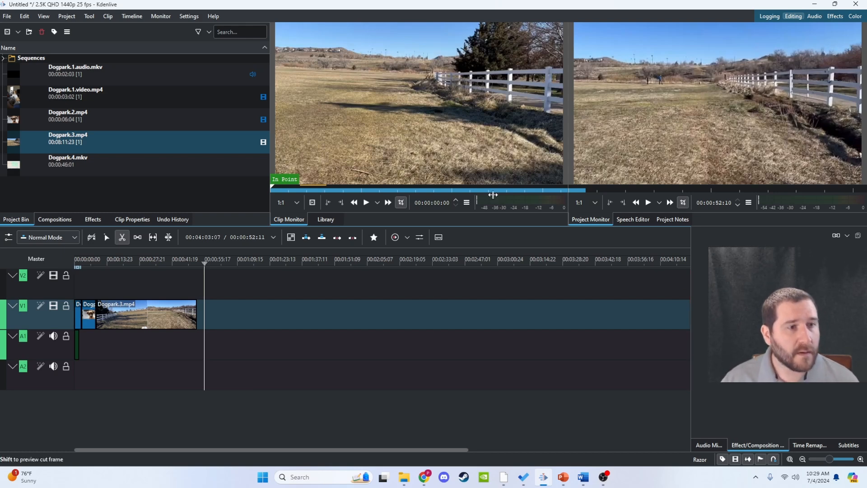
{"action": "left_click", "coordinate": [64, 165]}
{"action": "left_click_drag", "start_coordinate": [225, 241], "coordinate": [216, 308]}
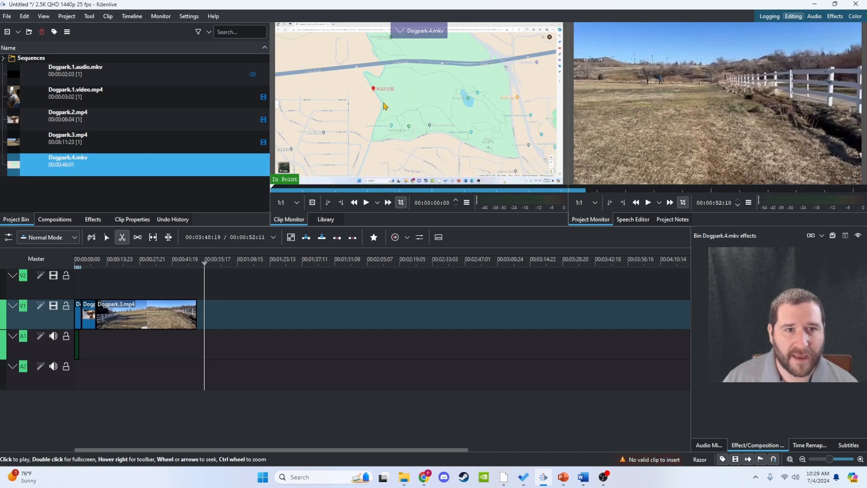
{"action": "left_click_drag", "start_coordinate": [59, 164], "coordinate": [216, 280]}
{"action": "left_click", "coordinate": [246, 287]}
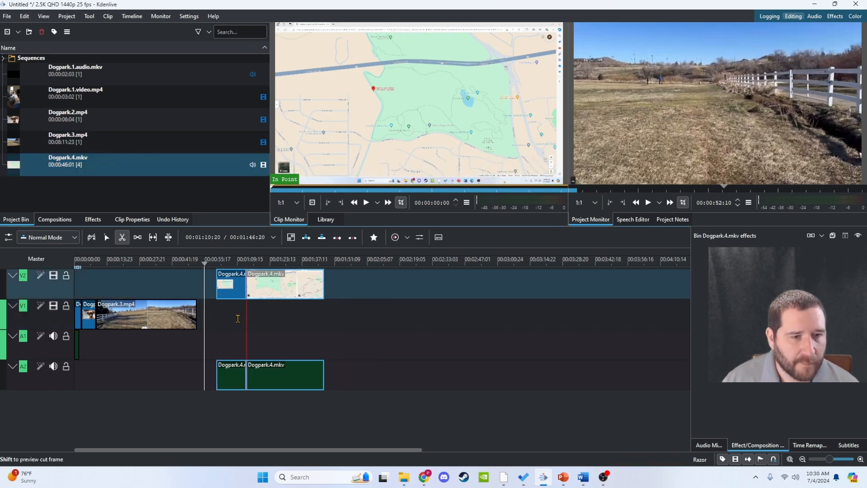
{"action": "left_click", "coordinate": [107, 238]}
{"action": "left_click", "coordinate": [24, 15]}
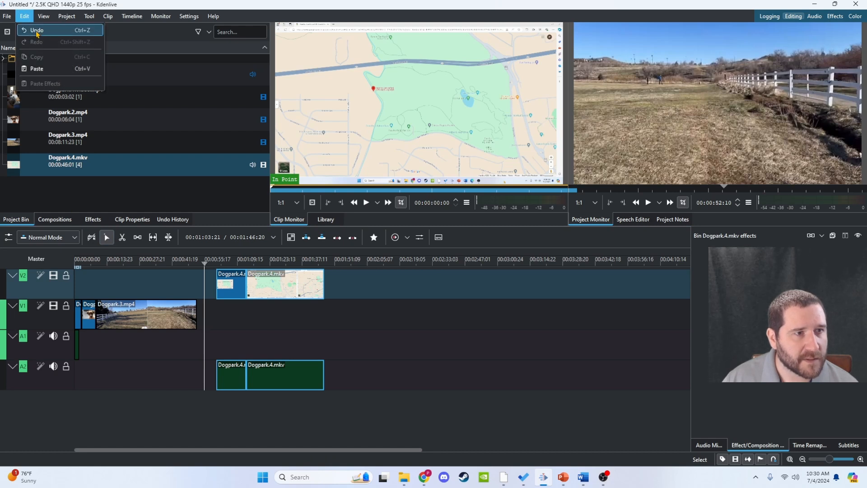
{"action": "left_click", "coordinate": [26, 15]}
{"action": "key", "text": "ctrl+z"}
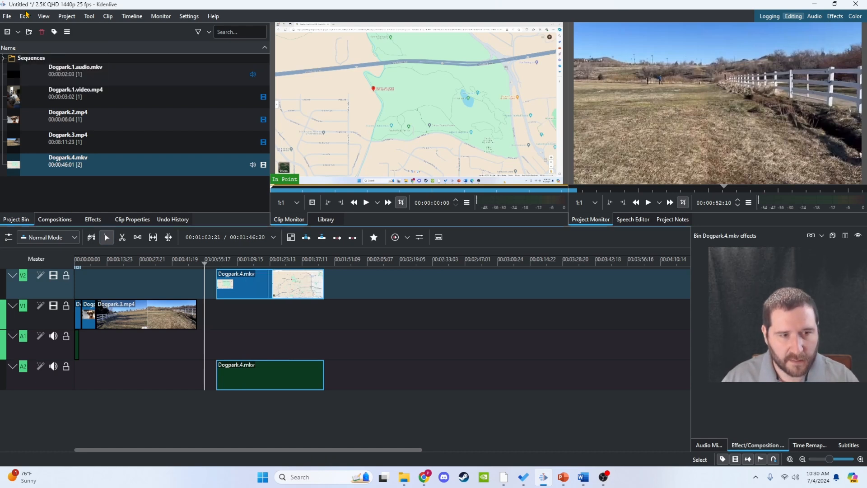
{"action": "key", "text": "ctrl+z"}
- Add Dogpark.4.mkv to tracks V1 and A1 directly after the Dogpark.3.mp4 clip
{"action": "left_click_drag", "start_coordinate": [247, 164], "coordinate": [197, 322]}
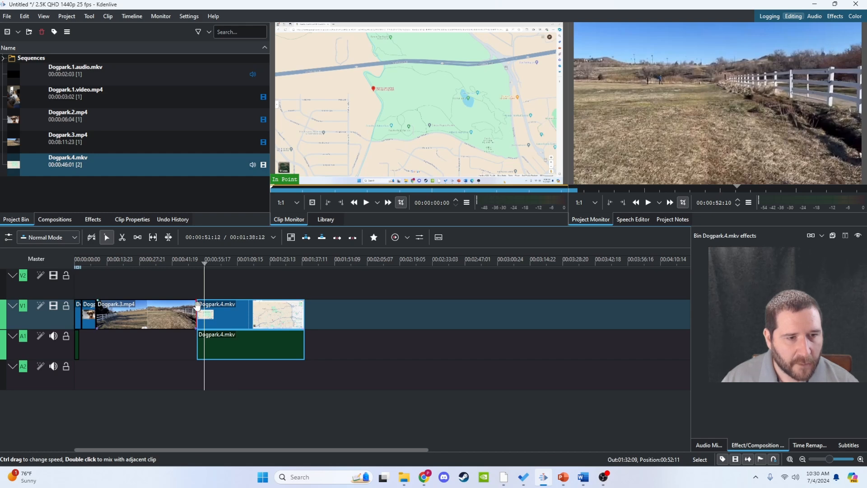
{"action": "left_click_drag", "start_coordinate": [204, 265], "coordinate": [194, 265]}
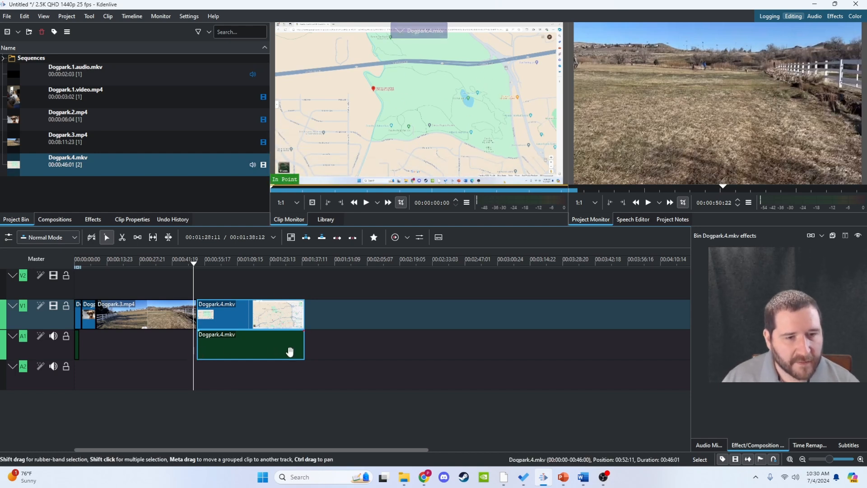
- Ungroup the Dogpark.4.mkv clip on the timeline and delete its audio part from track A1
{"action": "left_click", "coordinate": [250, 307]}
{"action": "right_click", "coordinate": [250, 313]}
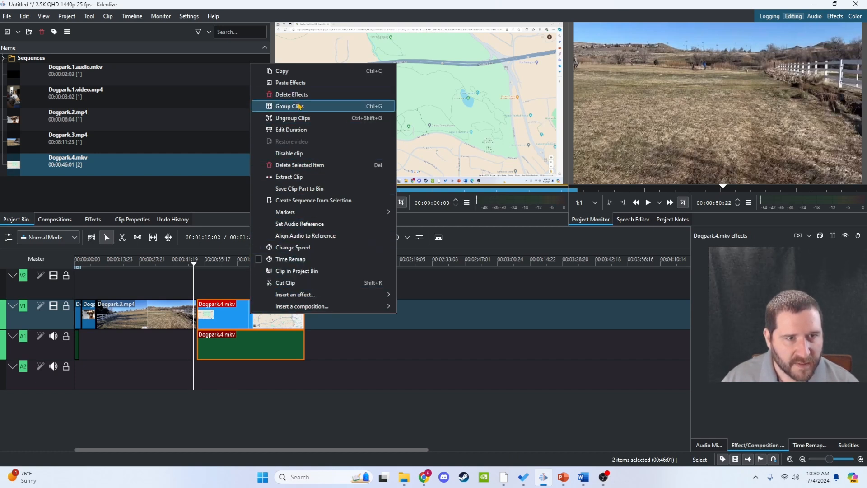
{"action": "left_click", "coordinate": [293, 117]}
{"action": "left_click", "coordinate": [263, 351]}
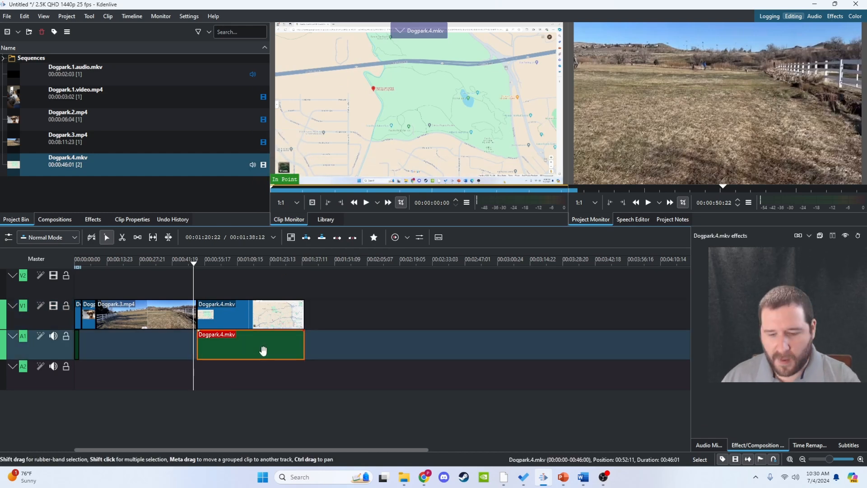
{"action": "key", "text": "Delete"}
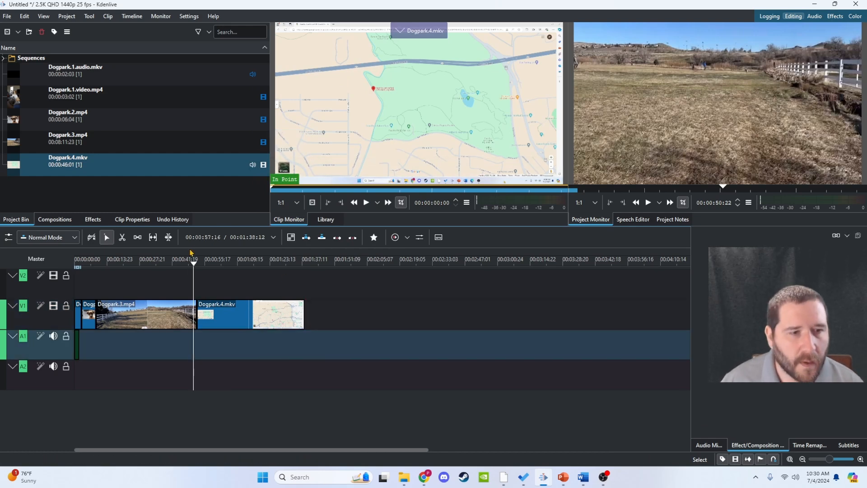
- Preview a frame of the Dogpark.3.mp4 clip and return the playhead to the start of the timeline
{"action": "left_click_drag", "start_coordinate": [195, 264], "coordinate": [148, 265]}
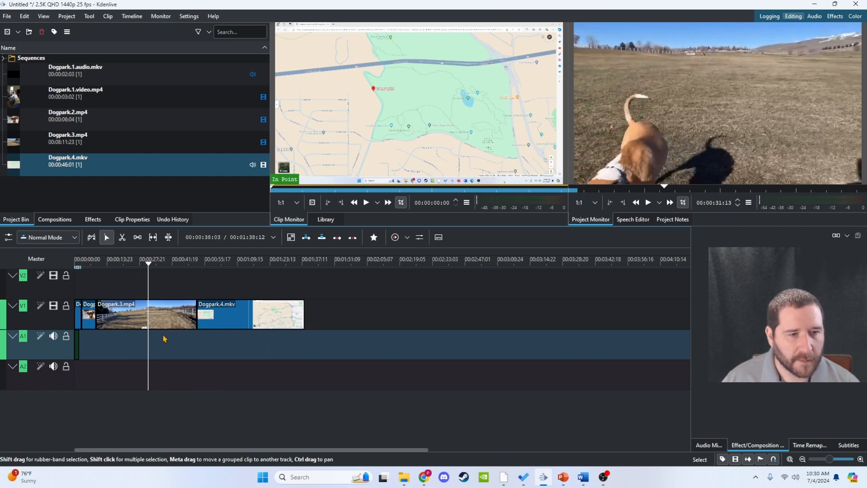
{"action": "scroll", "coordinate": [151, 347], "scroll_direction": "up", "scroll_amount": 1}
{"action": "scroll", "coordinate": [151, 346], "scroll_direction": "up", "scroll_amount": 1}
{"action": "left_click_drag", "start_coordinate": [215, 450], "coordinate": [170, 450]}
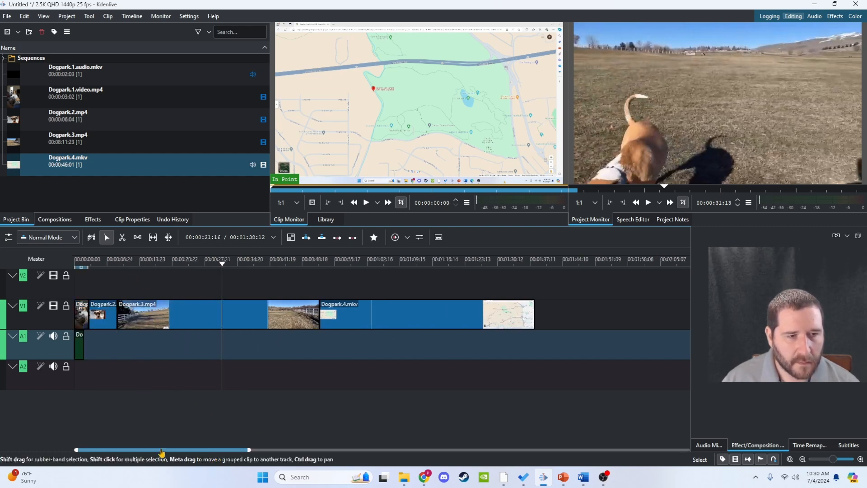
{"action": "left_click", "coordinate": [75, 262]}
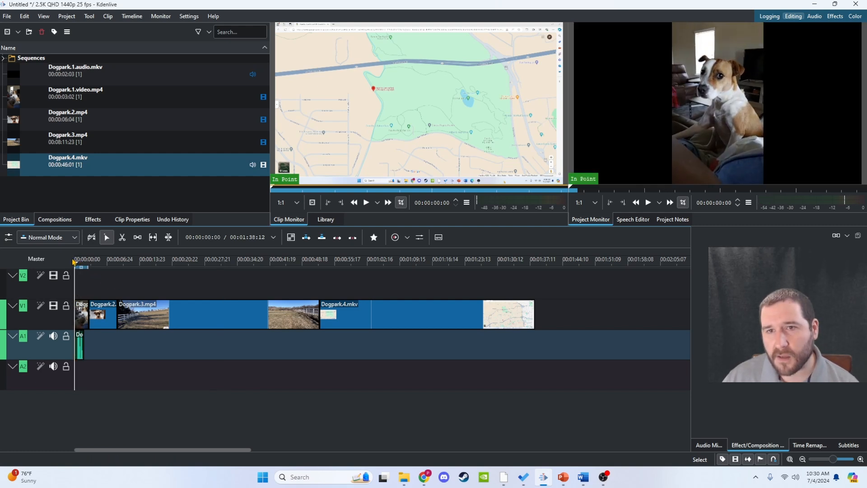
- Scrub the timeline to preview frames of the Dogpark.4.mkv and Dogpark.2.mp4 clips
{"action": "left_click_drag", "start_coordinate": [75, 261], "coordinate": [484, 246]}
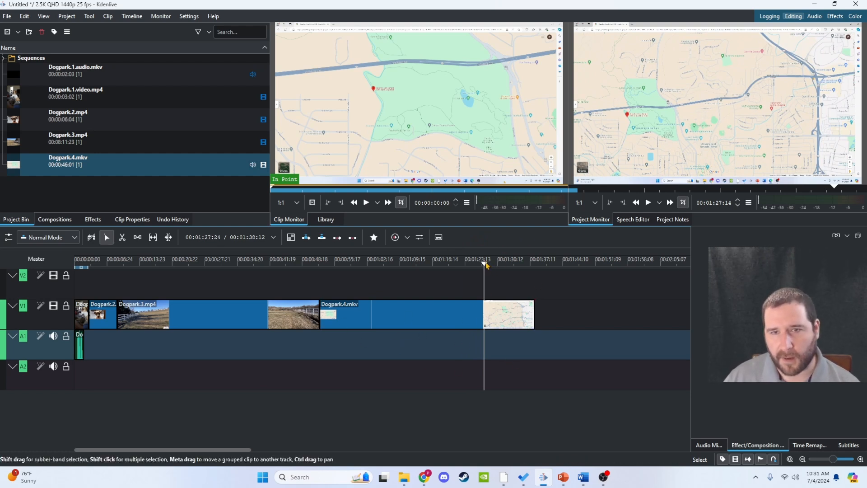
{"action": "left_click_drag", "start_coordinate": [486, 264], "coordinate": [386, 275]}
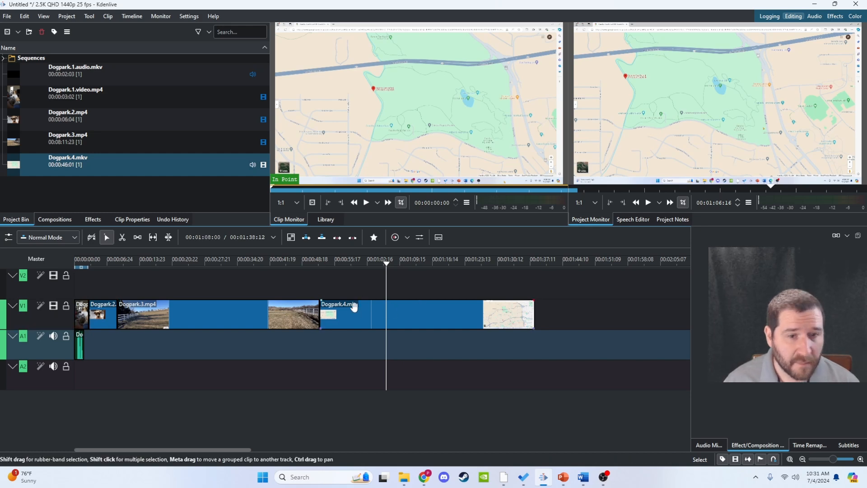
{"action": "left_click_drag", "start_coordinate": [388, 265], "coordinate": [126, 265]}
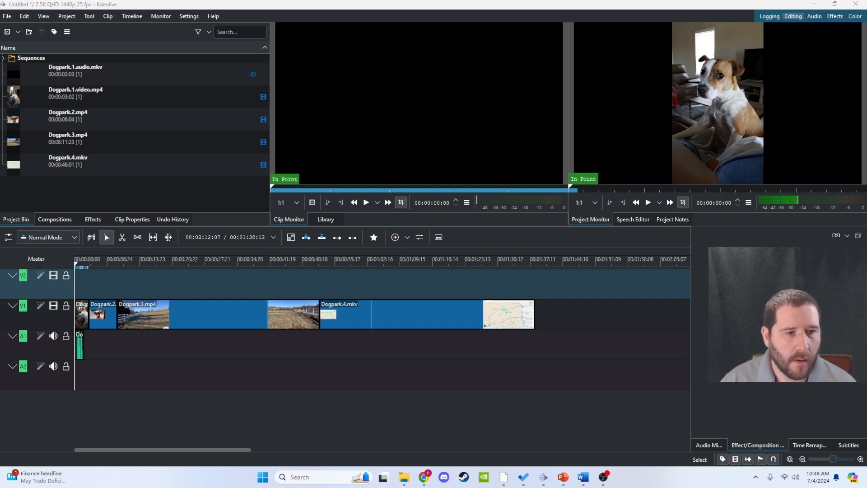
{"action": "left_click", "coordinate": [96, 266]}
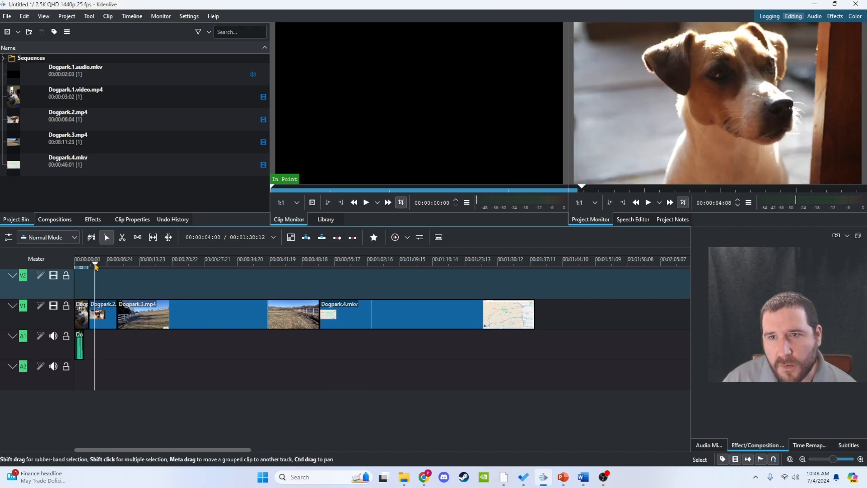
{"action": "mouse_move", "coordinate": [96, 265]}
{"action": "left_mouse_down"}
{"action": "mouse_move", "coordinate": [238, 258]}
{"action": "mouse_move", "coordinate": [174, 259]}
{"action": "mouse_move", "coordinate": [108, 273]}
{"action": "left_mouse_up"}
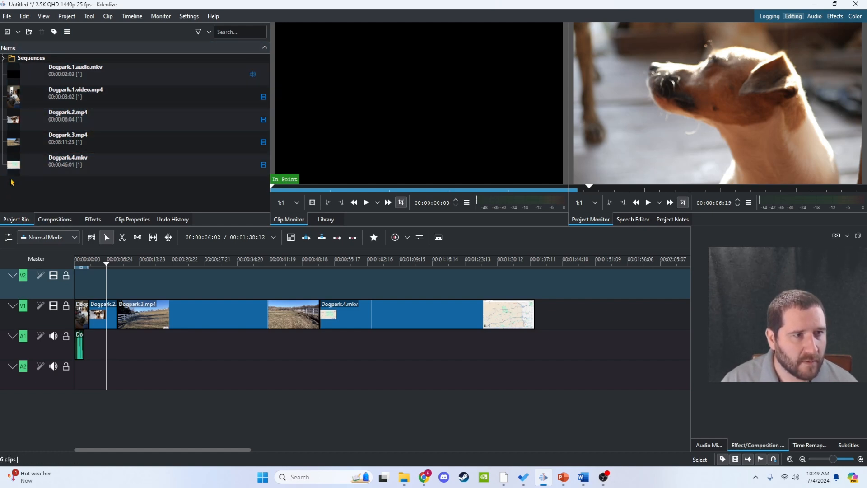
- Add a template title clip based on simple.kdenlivetitle to the project bin
{"action": "right_click", "coordinate": [34, 185]}
{"action": "left_click", "coordinate": [22, 191]}
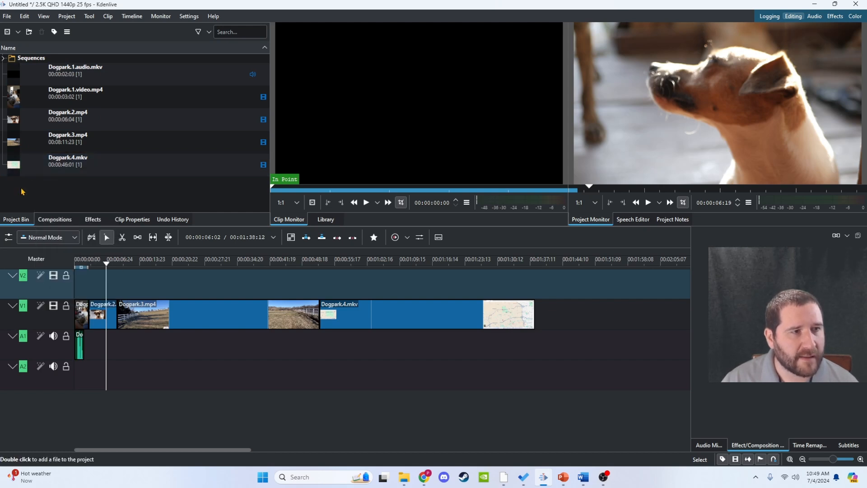
{"action": "left_click", "coordinate": [18, 32]}
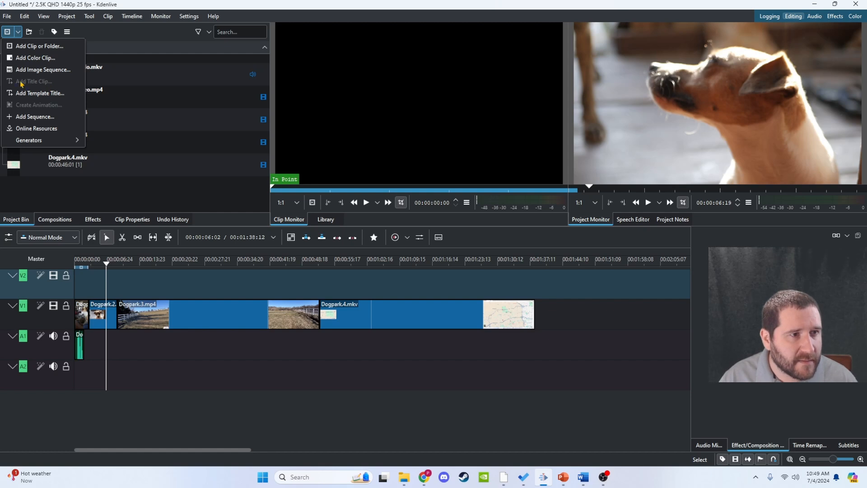
{"action": "left_click", "coordinate": [61, 94]}
{"action": "left_click", "coordinate": [552, 170]}
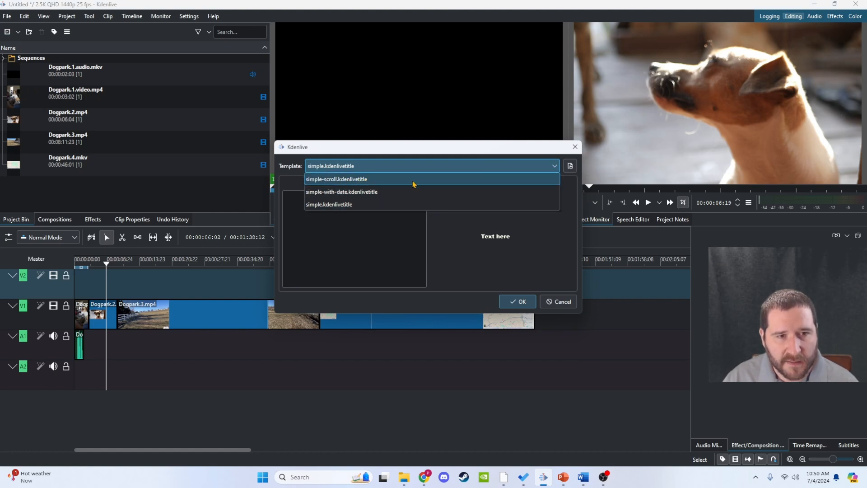
{"action": "left_click", "coordinate": [335, 206]}
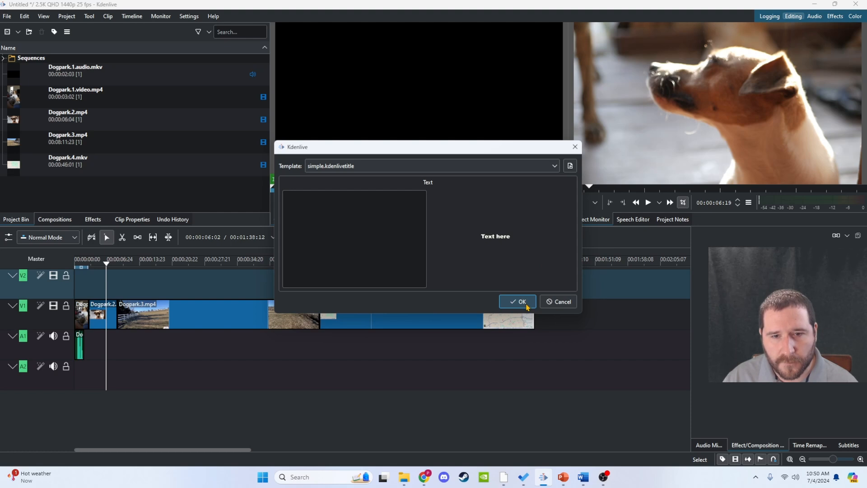
{"action": "left_click", "coordinate": [519, 302]}
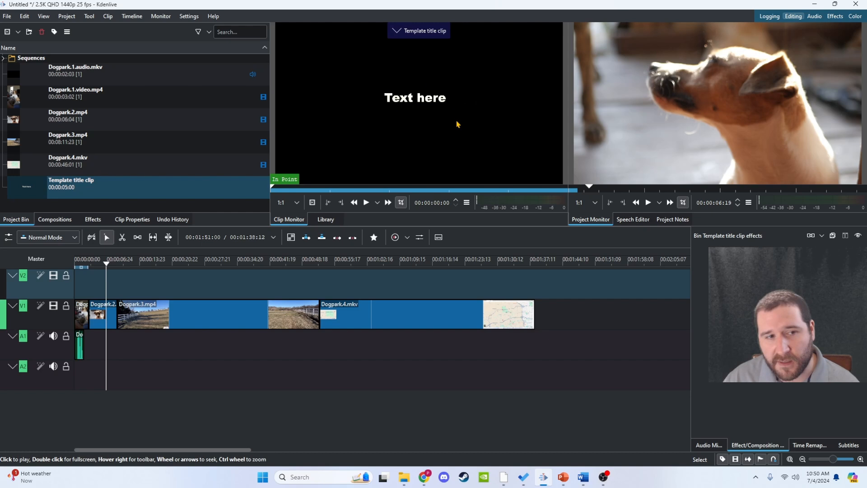
- Open the template title clip for editing and move its text to the upper edge of the frame, at about X 491, Y 6
{"action": "right_click", "coordinate": [70, 190]}
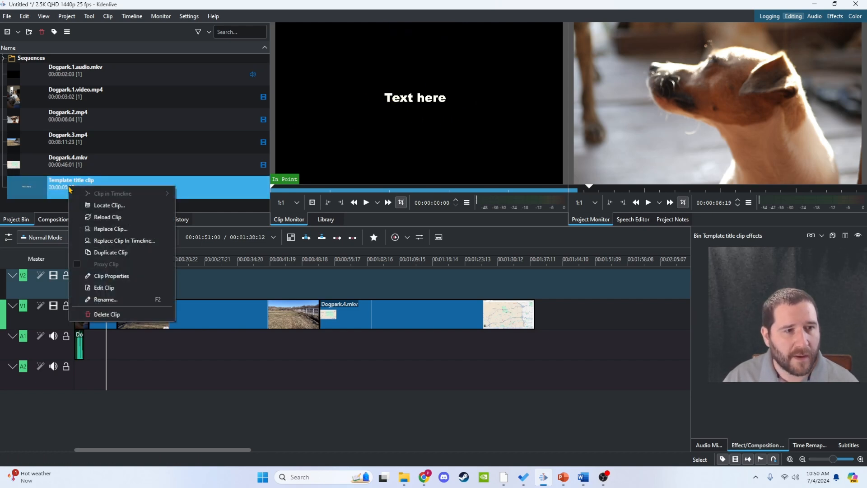
{"action": "left_click", "coordinate": [119, 290]}
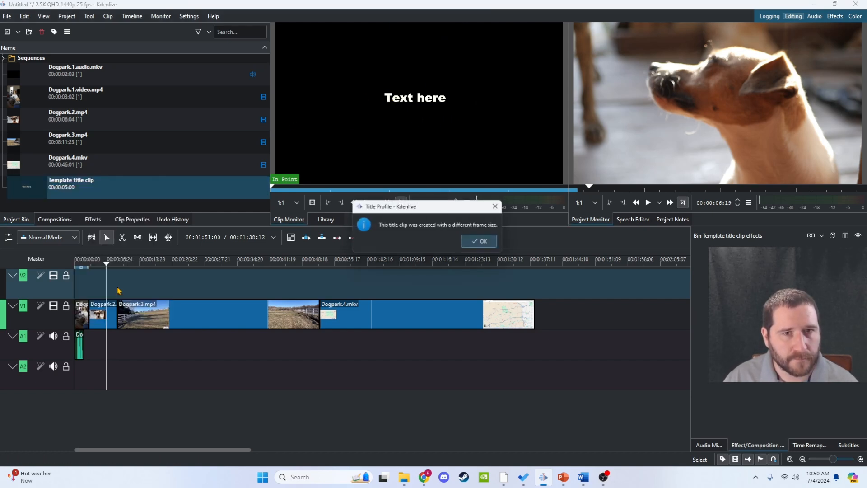
{"action": "left_click", "coordinate": [487, 245]}
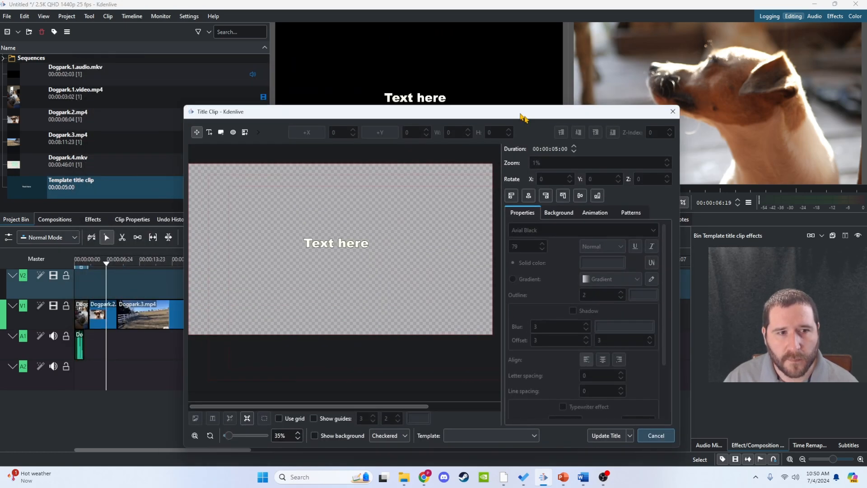
{"action": "left_click_drag", "start_coordinate": [523, 117], "coordinate": [482, 98]}
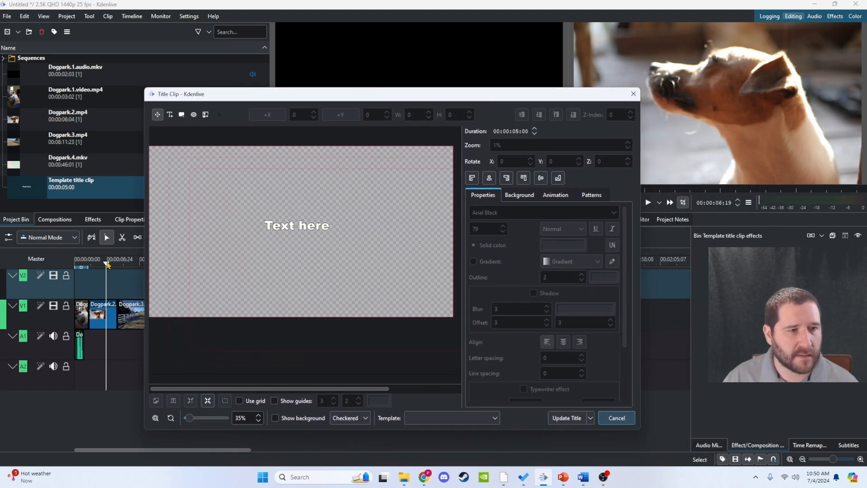
{"action": "left_click_drag", "start_coordinate": [510, 97], "coordinate": [460, 73]}
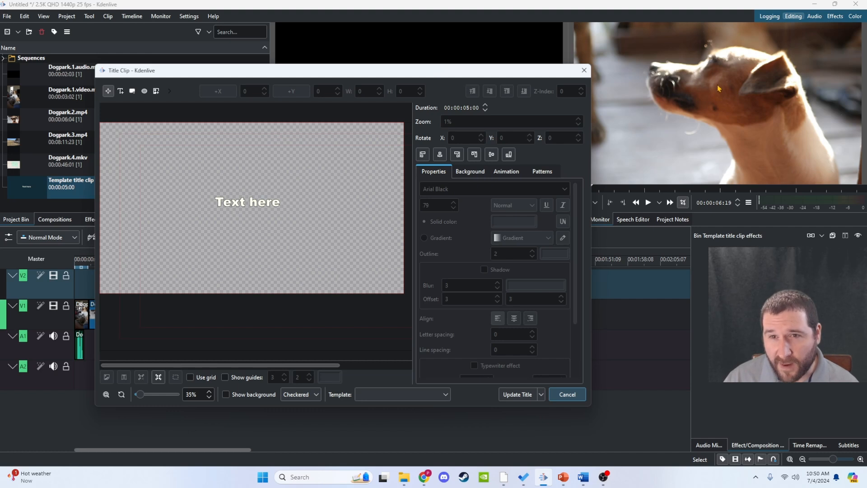
{"action": "left_click_drag", "start_coordinate": [262, 206], "coordinate": [222, 134]}
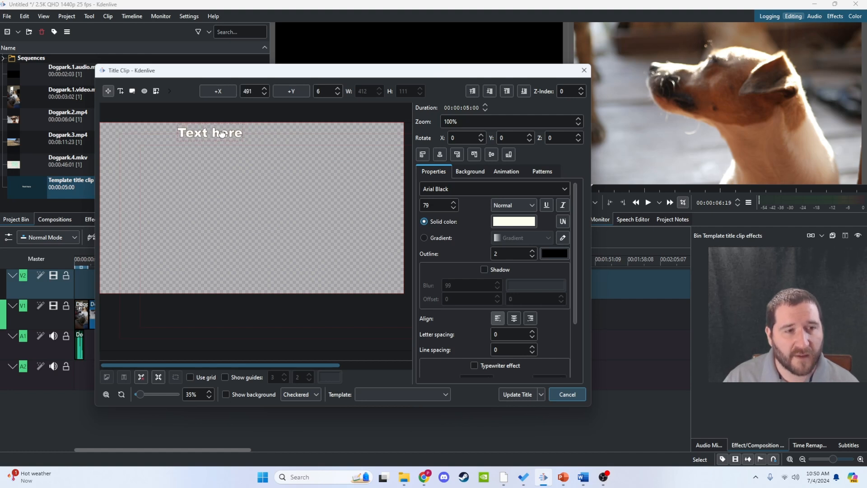
- Replace the title text with "Let's Go to the Dog Park" and reposition it near the frame's upper edge, at about X 373, Y 5
{"action": "double_click", "coordinate": [225, 132]}
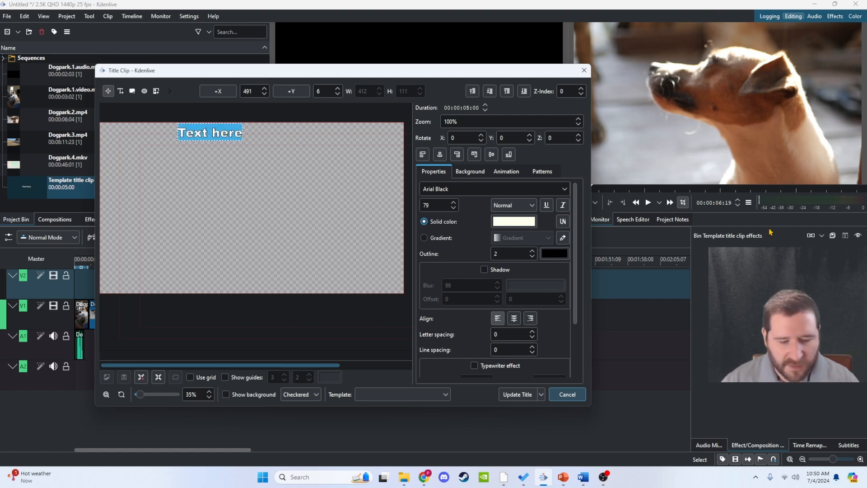
{"action": "type", "text": "Let"}
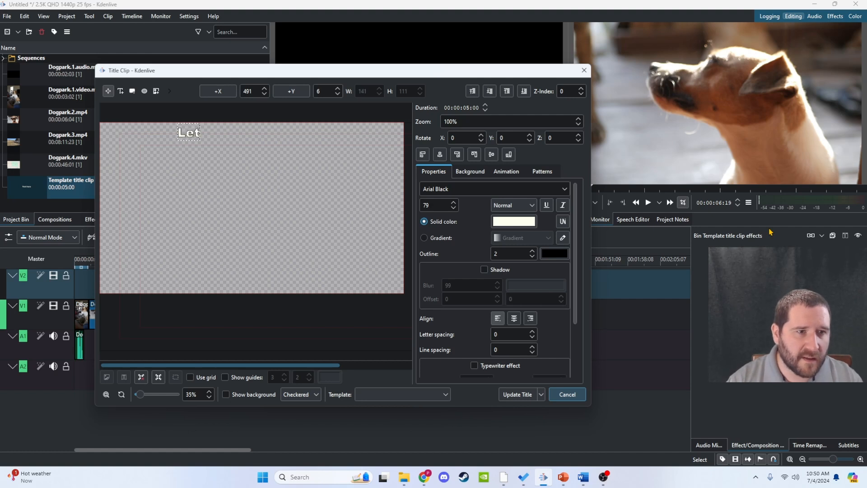
{"action": "type", "text": "'s Go t"}
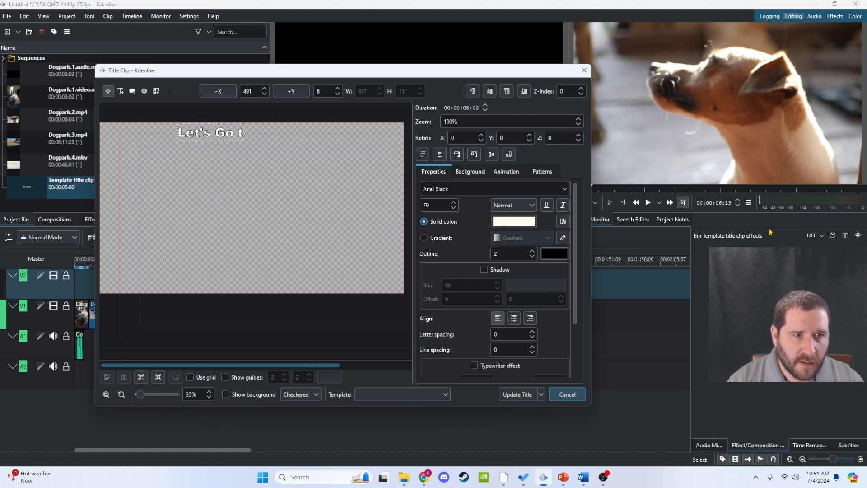
{"action": "type", "text": "o the Dog Park"}
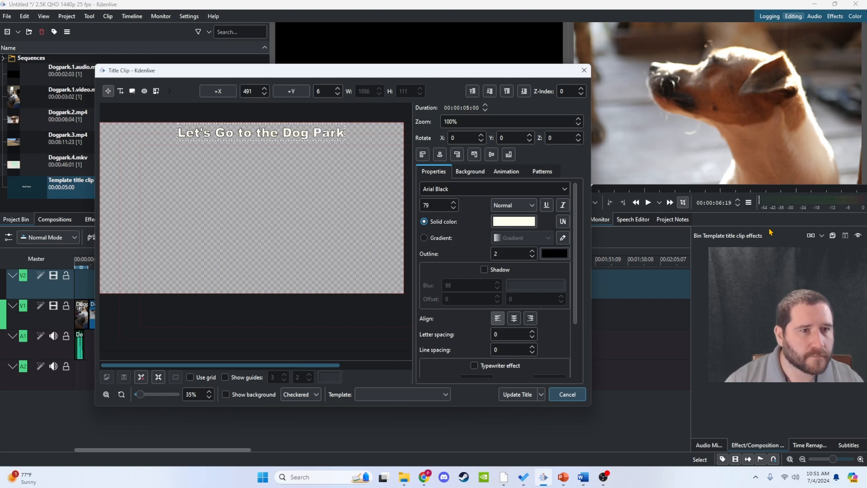
{"action": "left_click", "coordinate": [200, 146]}
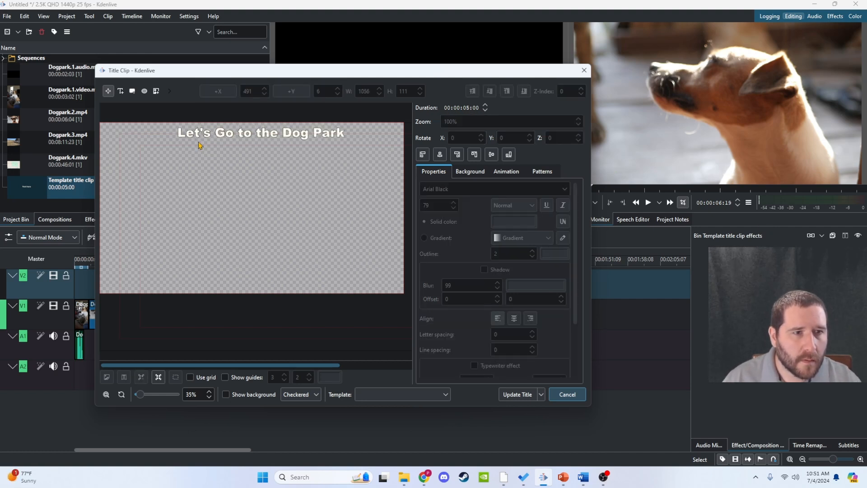
{"action": "left_click", "coordinate": [198, 136]}
{"action": "mouse_move", "coordinate": [198, 136]}
{"action": "left_mouse_down"}
{"action": "mouse_move", "coordinate": [187, 135]}
{"action": "mouse_move", "coordinate": [334, 188]}
{"action": "mouse_move", "coordinate": [272, 237]}
{"action": "mouse_move", "coordinate": [203, 144]}
{"action": "left_mouse_up"}
{"action": "left_click", "coordinate": [238, 170]}
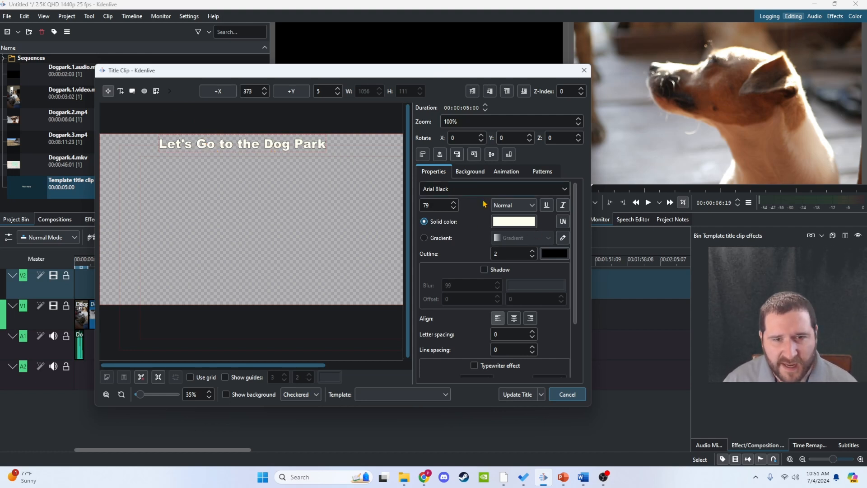
- Set the title text's solid color to black
{"action": "scroll", "coordinate": [529, 262], "scroll_direction": "down", "scroll_amount": 4}
{"action": "scroll", "coordinate": [548, 335], "scroll_direction": "up", "scroll_amount": 3}
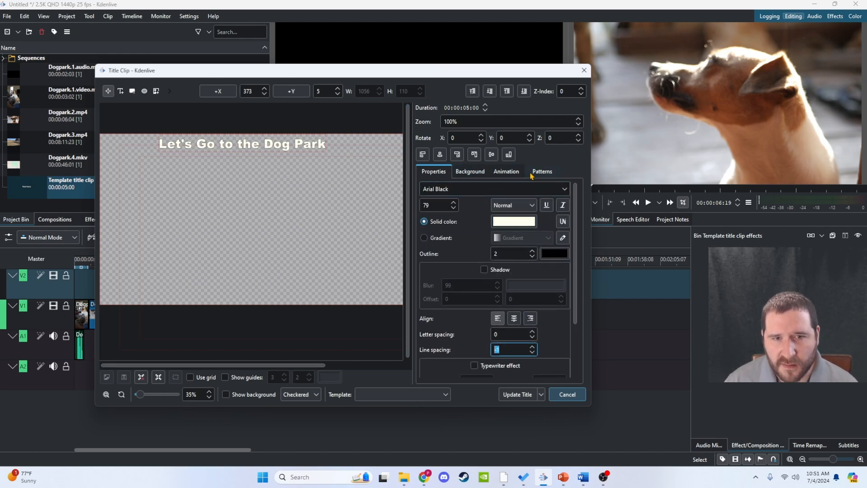
{"action": "left_click", "coordinate": [521, 223]}
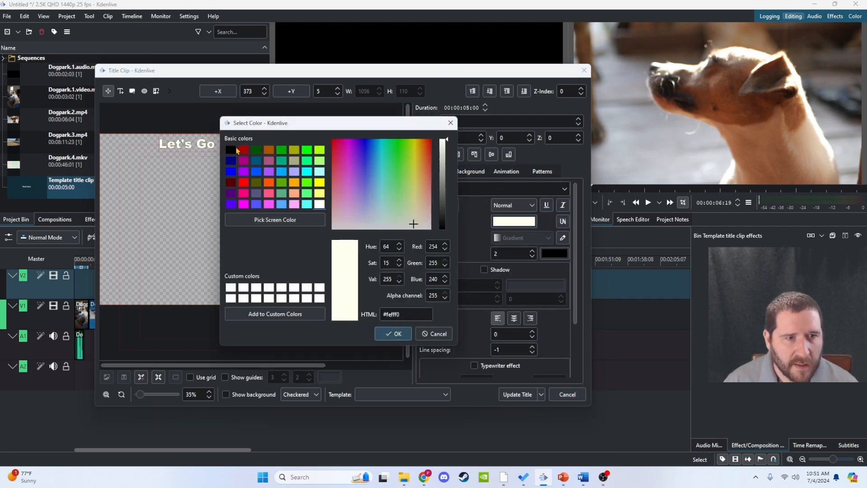
{"action": "left_click", "coordinate": [231, 150]}
{"action": "left_click", "coordinate": [394, 334]}
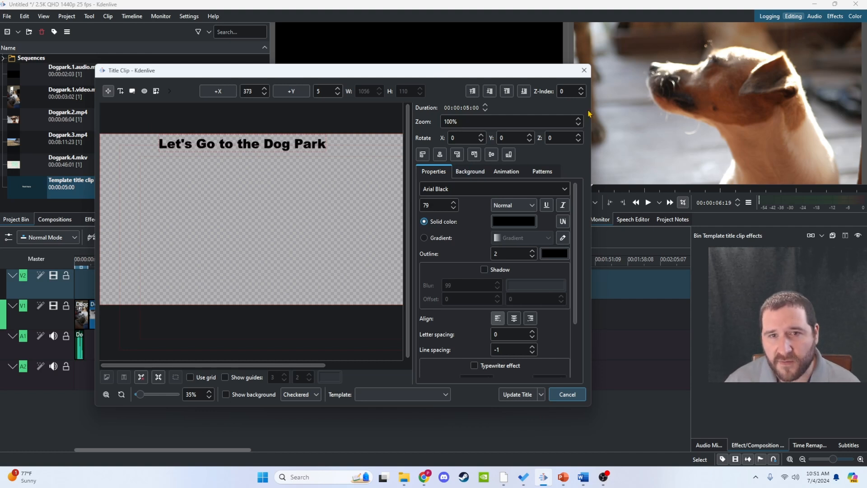
- Set the title font to Arial Rounded MT Bold and update the title, saving the changes in the project only
{"action": "left_click", "coordinate": [469, 172]}
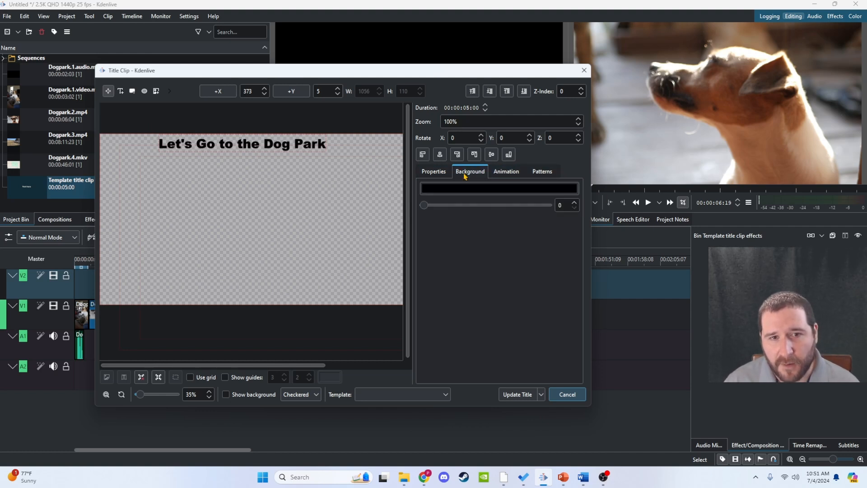
{"action": "left_click", "coordinate": [432, 173]}
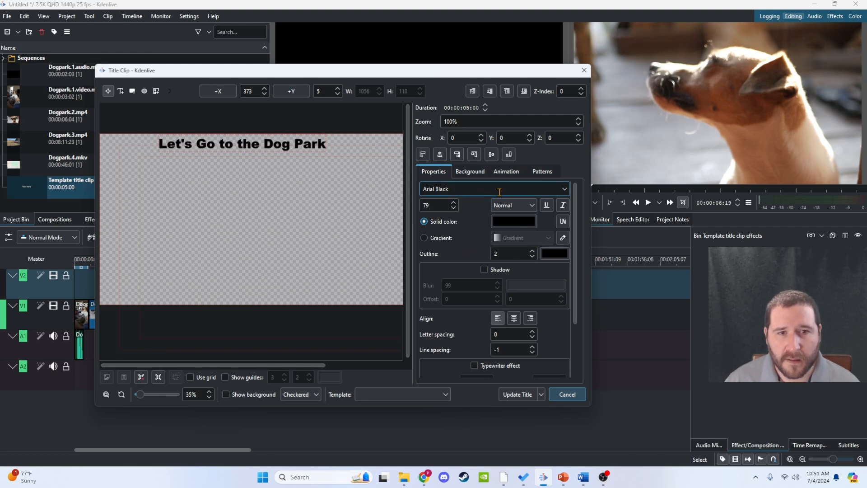
{"action": "left_click", "coordinate": [566, 191]}
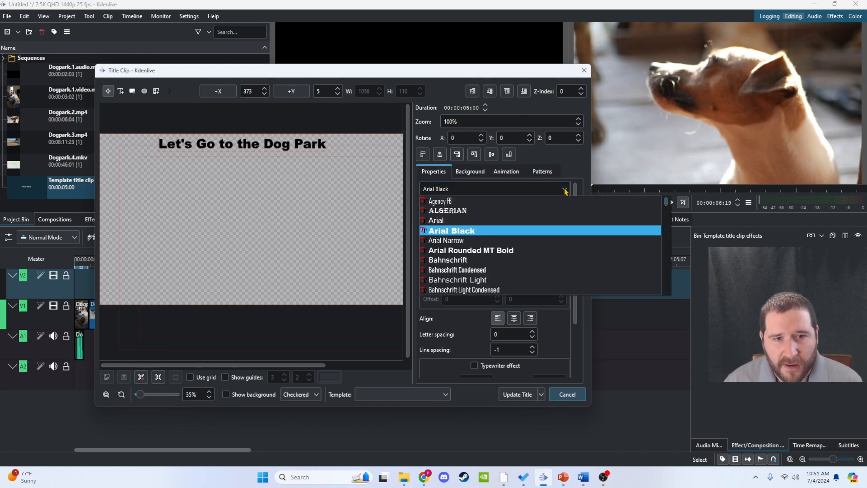
{"action": "left_click", "coordinate": [515, 251]}
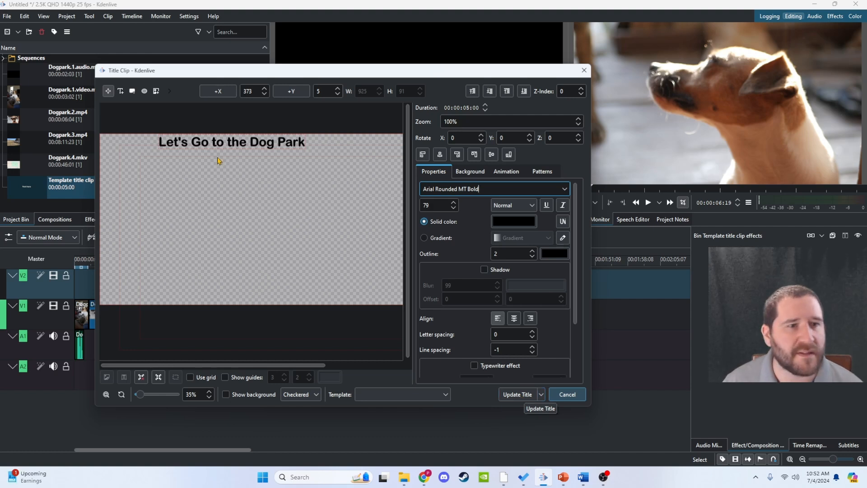
{"action": "left_click", "coordinate": [515, 394]}
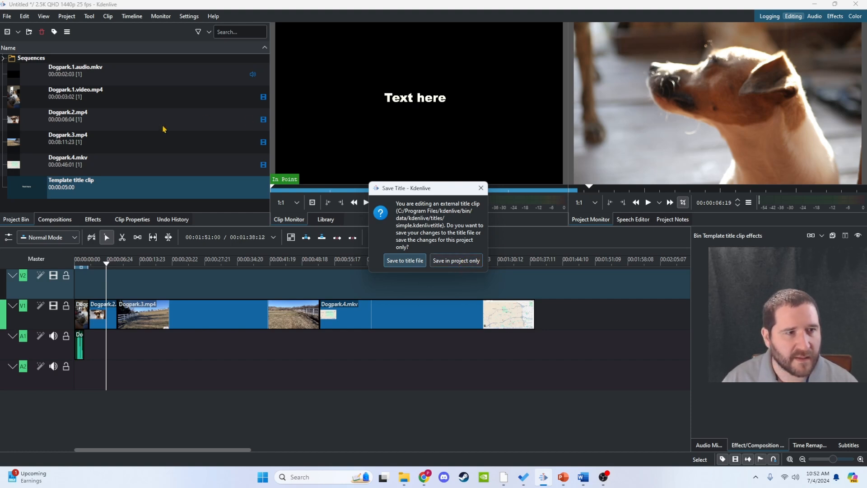
{"action": "left_click", "coordinate": [471, 269]}
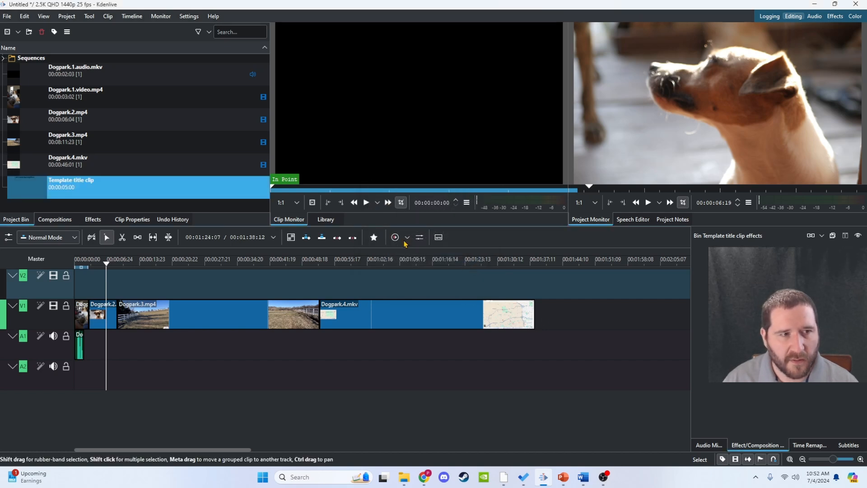
- Edit the template title clip, set its duration to 00:00:06:04 and update the title
{"action": "right_click", "coordinate": [85, 191]}
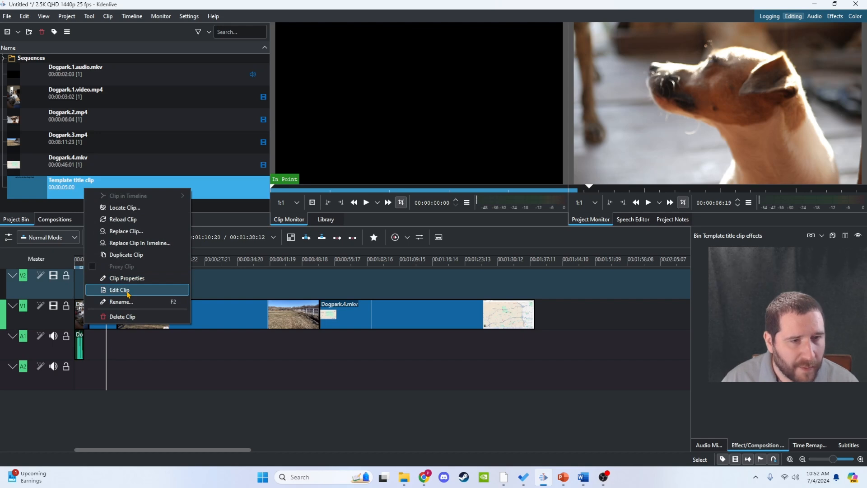
{"action": "left_click", "coordinate": [119, 290]}
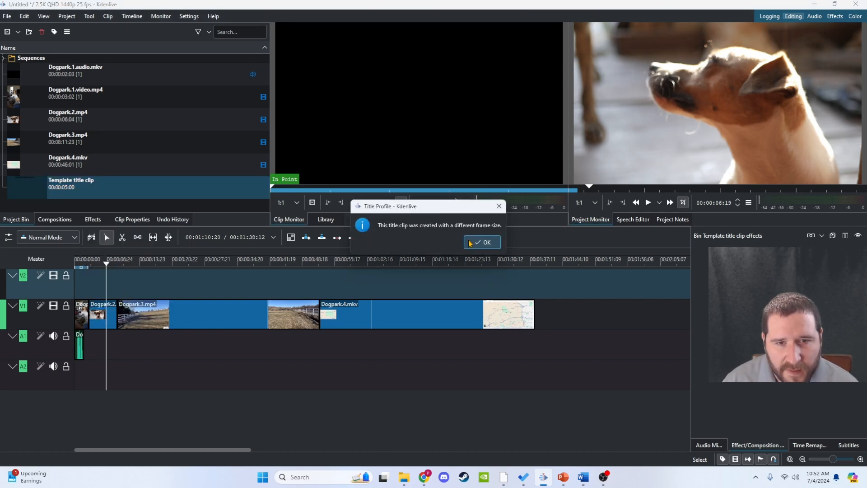
{"action": "left_click", "coordinate": [483, 242]}
{"action": "left_click_drag", "start_coordinate": [461, 71], "coordinate": [485, 100]}
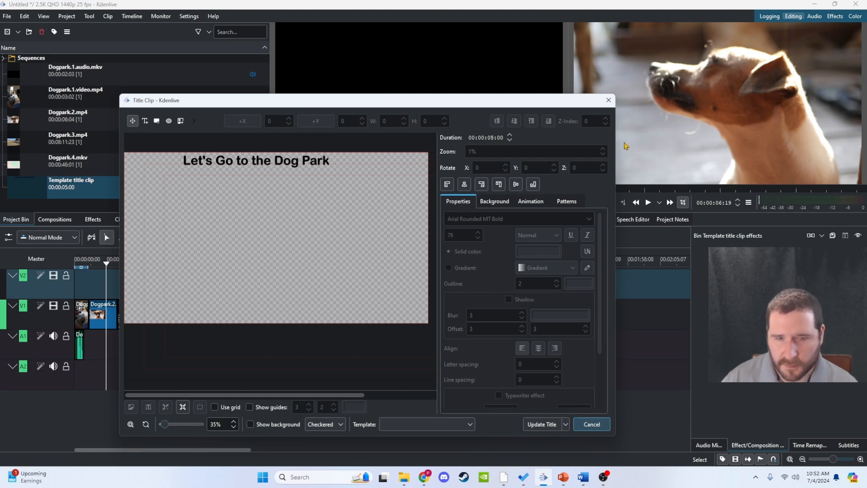
{"action": "type", "text": "6"}
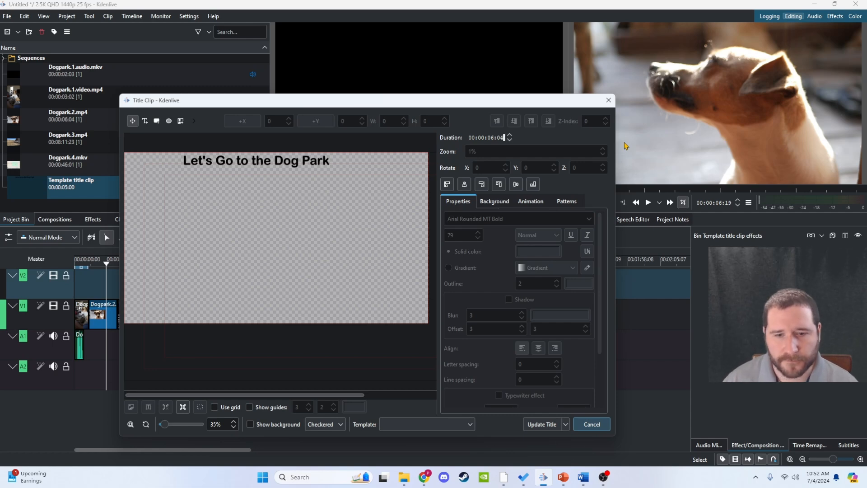
{"action": "left_click", "coordinate": [550, 424]}
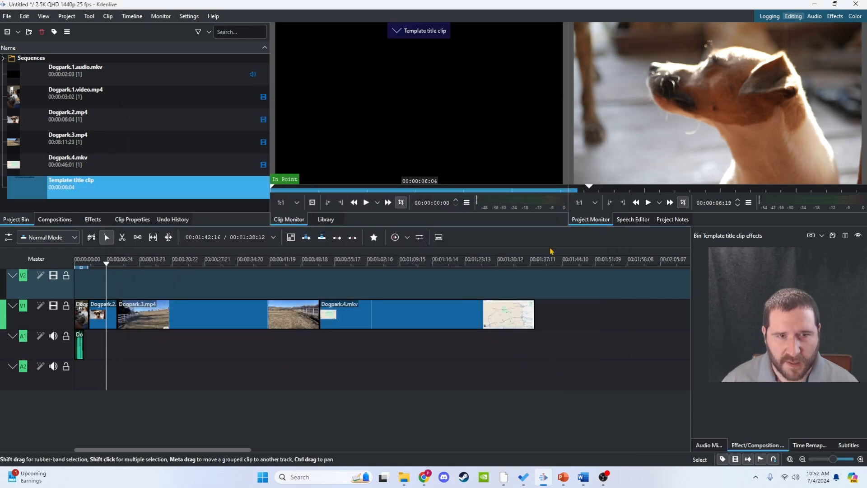
- Place the title clip on track V2 directly above Dogpark.2.mp4 and preview the overlaid text near the start of that clip
{"action": "left_click_drag", "start_coordinate": [46, 187], "coordinate": [91, 344]}
{"action": "left_click_drag", "start_coordinate": [107, 260], "coordinate": [91, 267]}
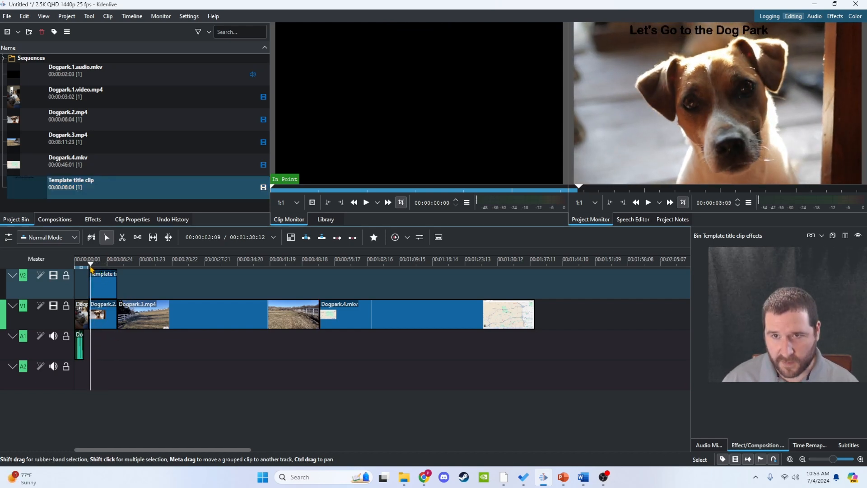
{"action": "mouse_move", "coordinate": [91, 267]}
{"action": "left_mouse_down"}
{"action": "mouse_move", "coordinate": [119, 265]}
{"action": "mouse_move", "coordinate": [96, 267]}
{"action": "left_mouse_up"}
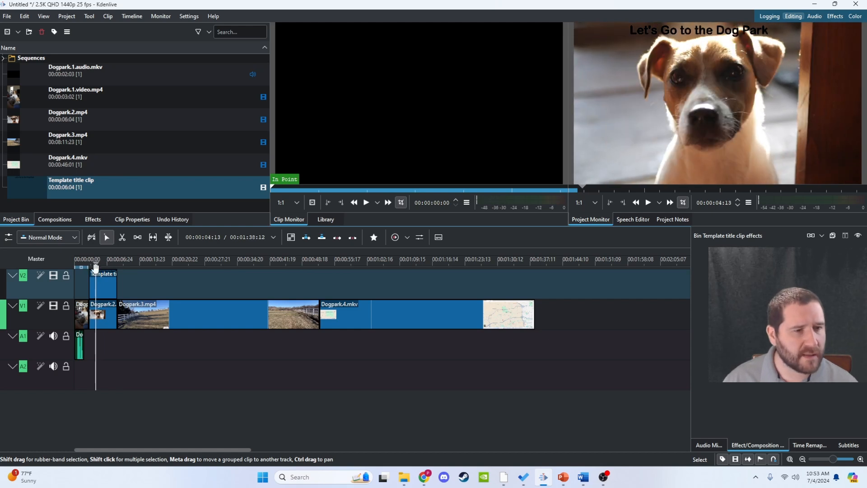
- Edit the title clip again, moving its text near the frame's lower edge at about X 176, Y 939, and update the title
{"action": "right_click", "coordinate": [67, 190]}
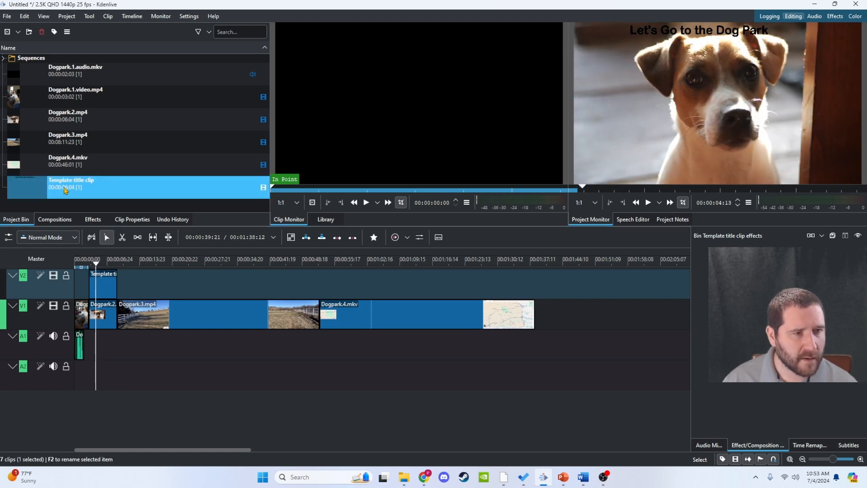
{"action": "left_click", "coordinate": [123, 289]}
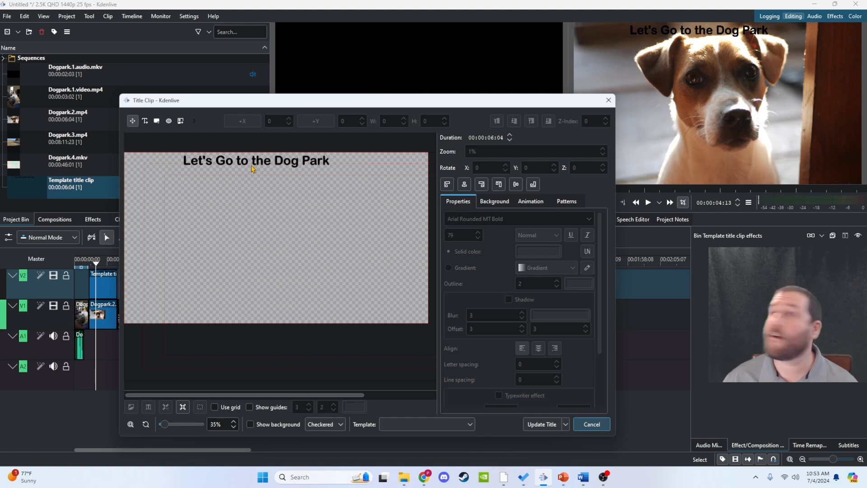
{"action": "left_click_drag", "start_coordinate": [255, 162], "coordinate": [225, 308]}
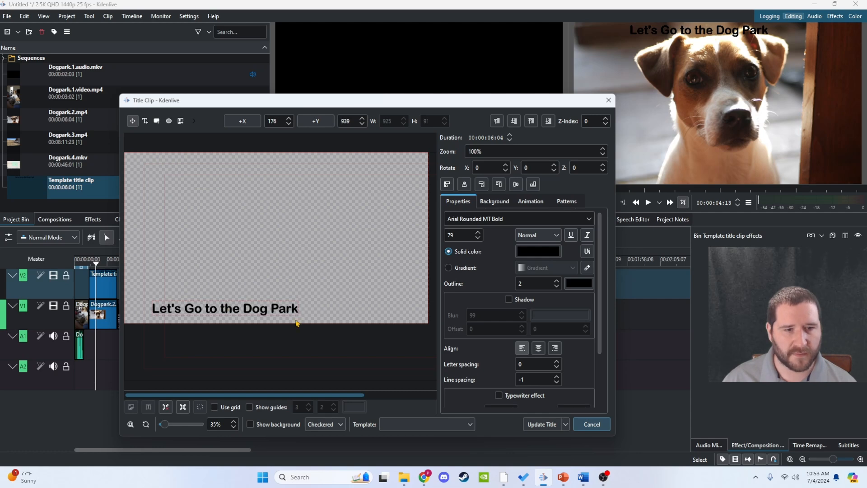
{"action": "left_click", "coordinate": [539, 424]}
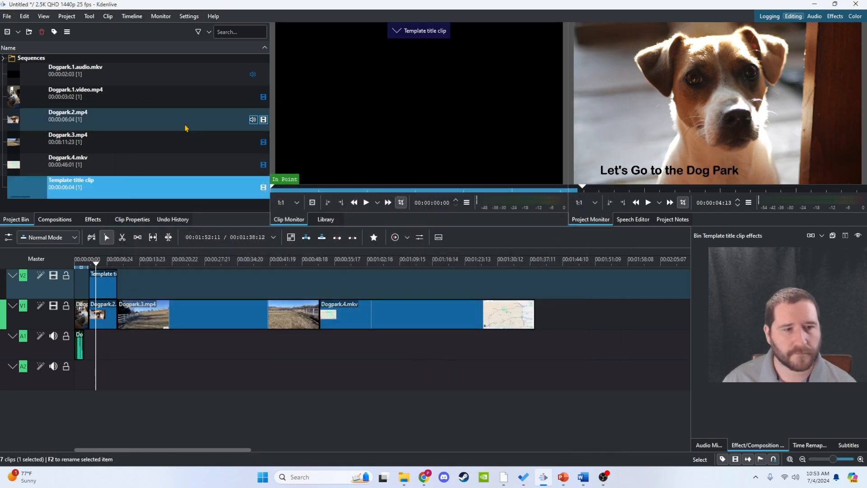
- Play back the section where the title overlays Dogpark.2.mp4, from its start into Dogpark.3.mp4
{"action": "left_click_drag", "start_coordinate": [99, 267], "coordinate": [90, 266]}
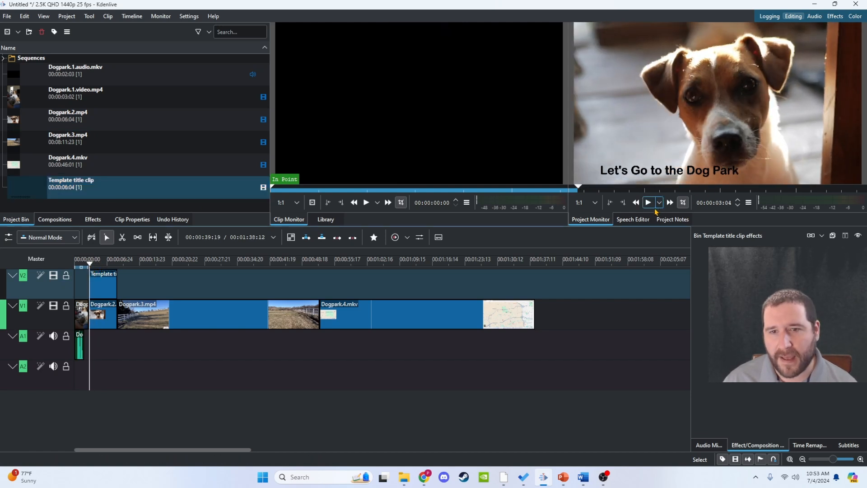
{"action": "left_click", "coordinate": [648, 203]}
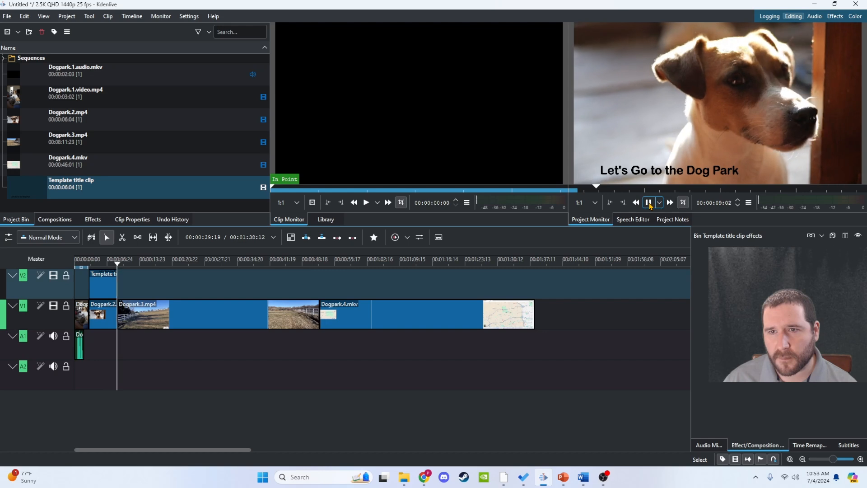
{"action": "left_click", "coordinate": [648, 203]}
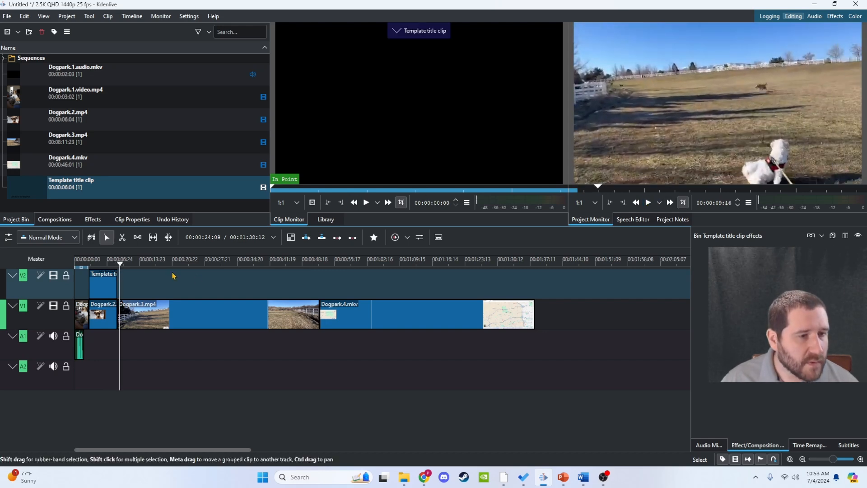
- Scrub through the opening of Dogpark.3.mp4, stopping the playhead at about 00:00:15:00
{"action": "left_click", "coordinate": [111, 267]}
{"action": "left_click_drag", "start_coordinate": [112, 266], "coordinate": [134, 275]}
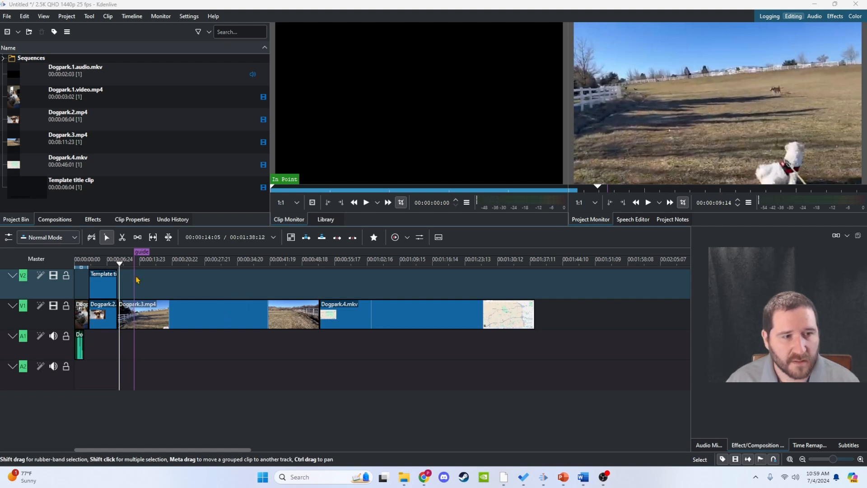
{"action": "left_click", "coordinate": [121, 265]}
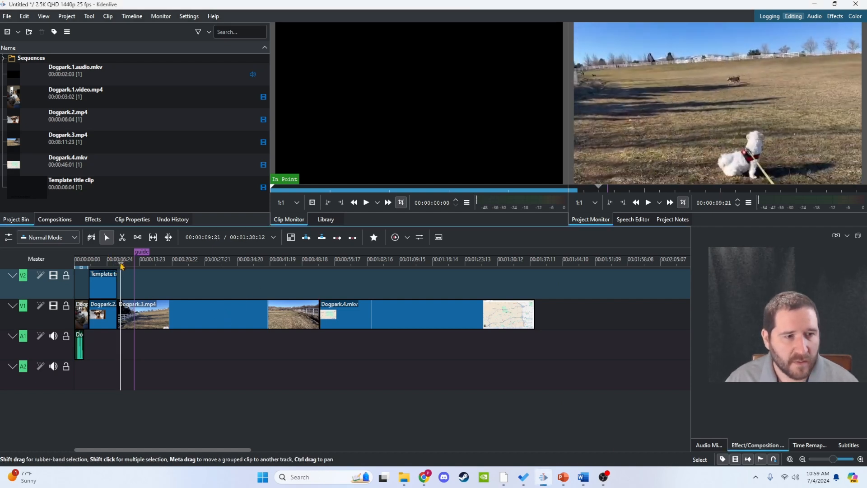
{"action": "left_click_drag", "start_coordinate": [121, 266], "coordinate": [145, 256]}
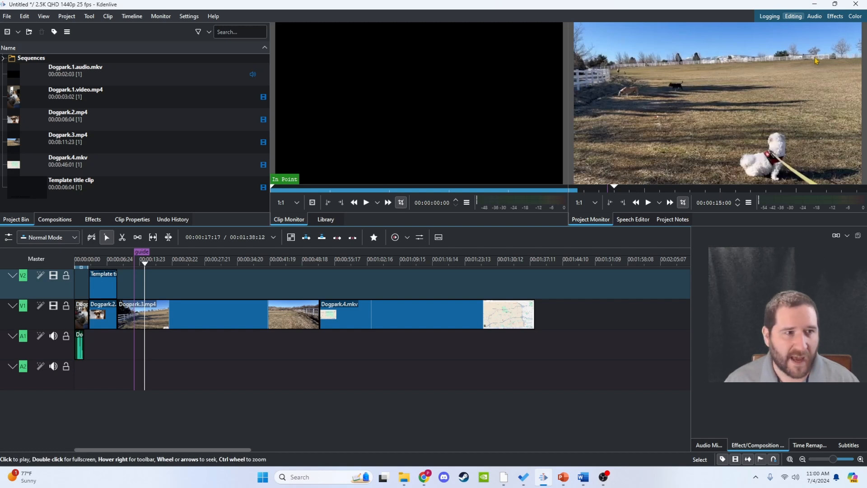
- Rename the template title clip in the project as Title.2
{"action": "left_click", "coordinate": [72, 193]}
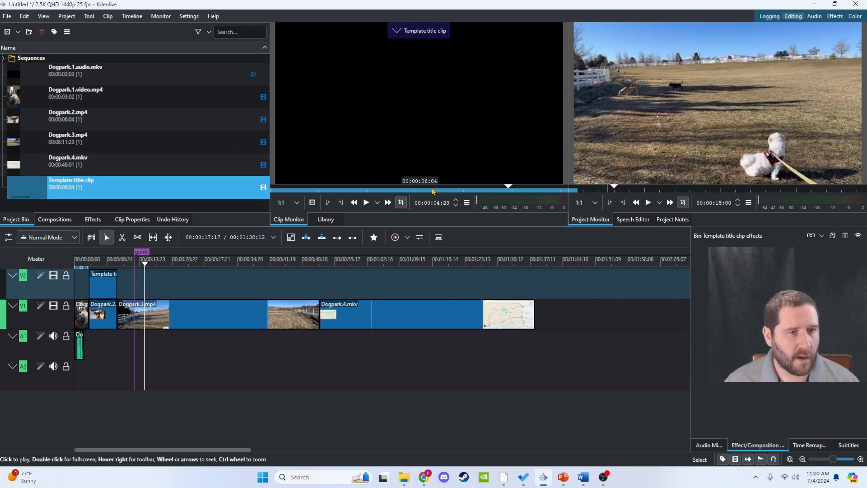
{"action": "right_click", "coordinate": [73, 186]}
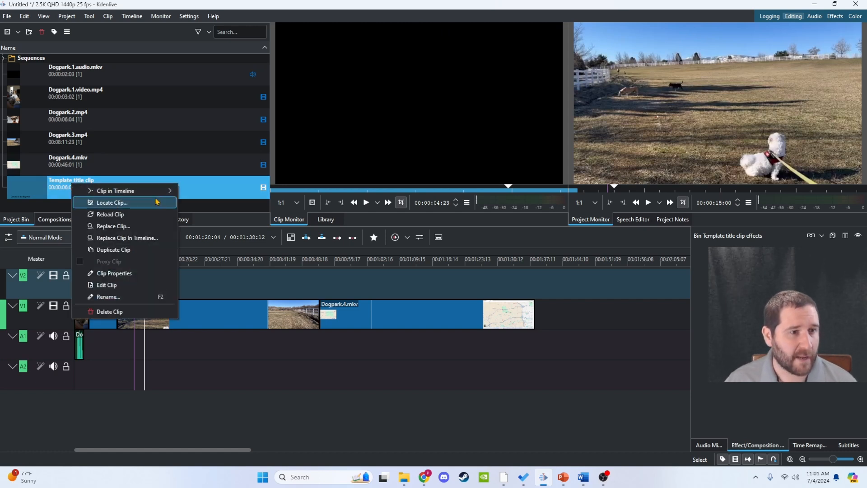
{"action": "left_click", "coordinate": [138, 298]}
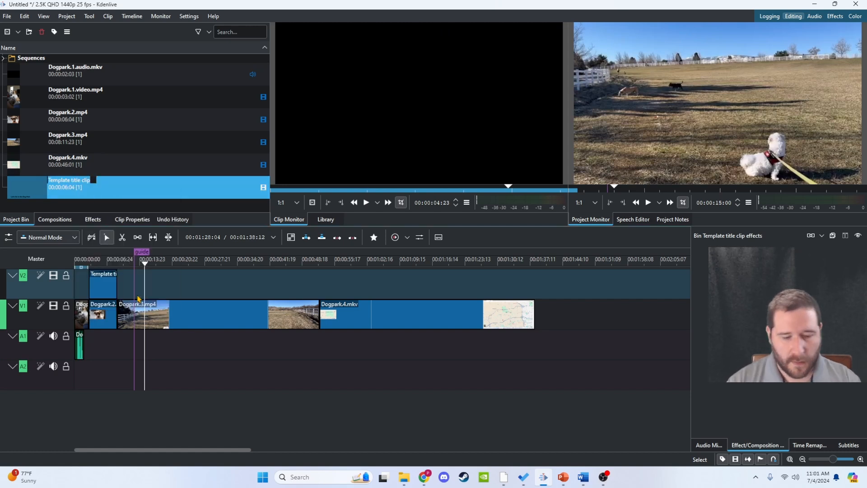
{"action": "type", "text": "Title.2"}
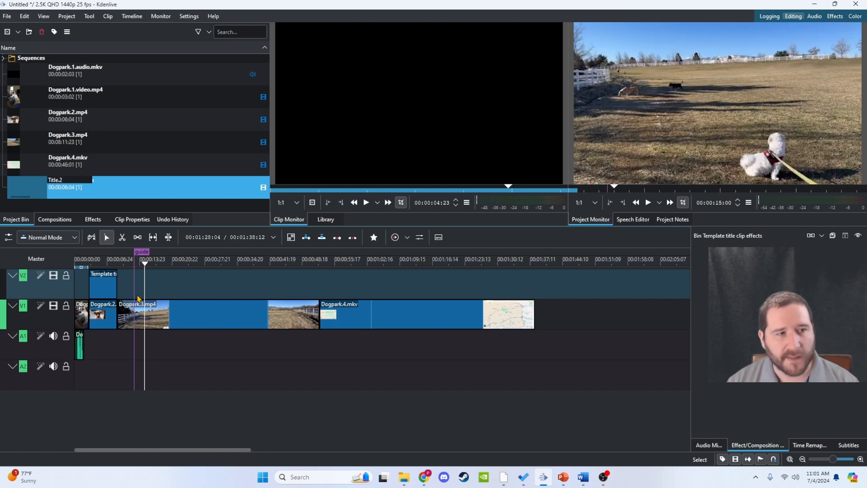
{"action": "key", "text": "Return"}
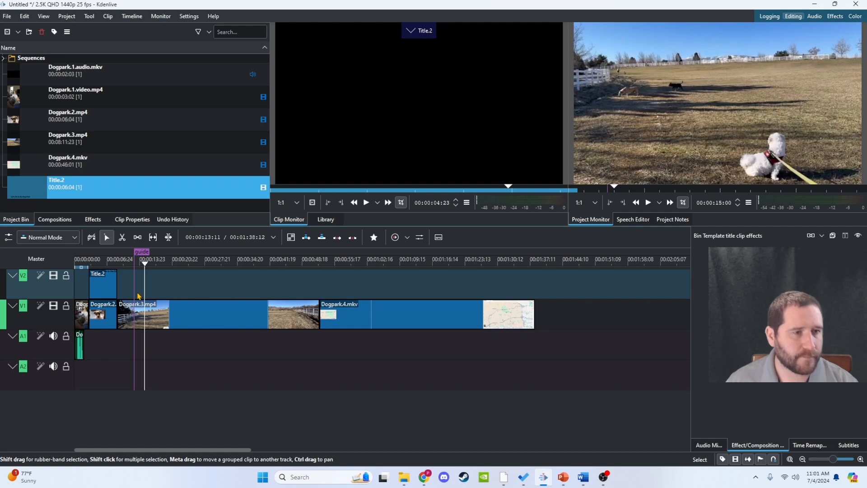
- Add another template title to the project using the simple.kdenlivetitle template
{"action": "left_click", "coordinate": [18, 32]}
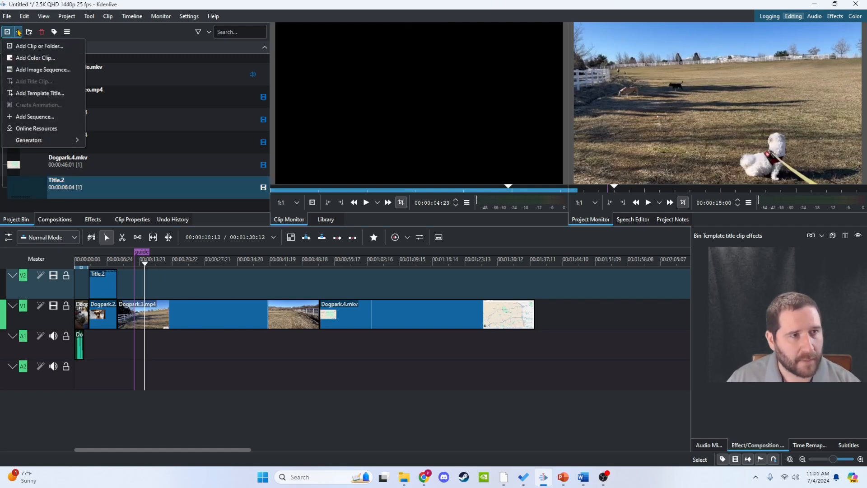
{"action": "left_click", "coordinate": [45, 94]}
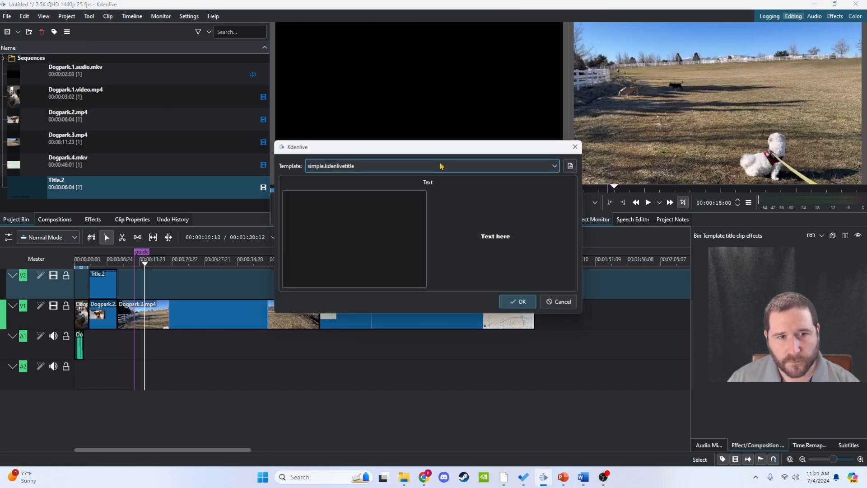
{"action": "left_click", "coordinate": [440, 164]}
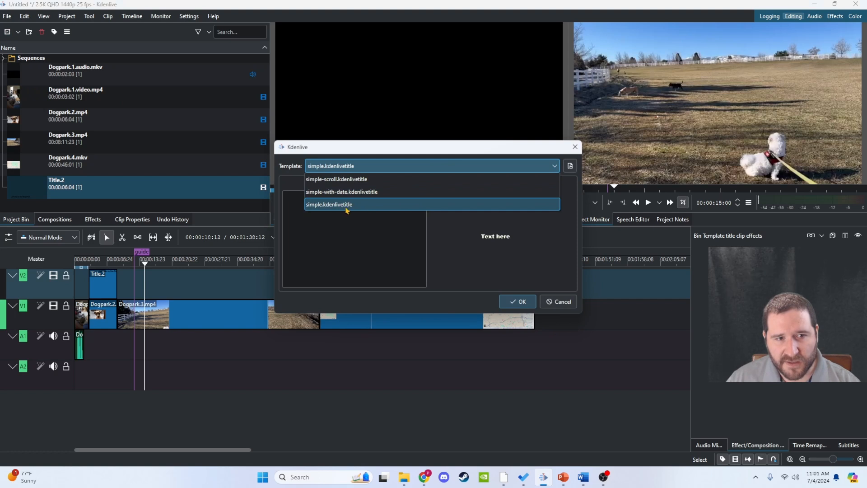
{"action": "left_click", "coordinate": [400, 207]}
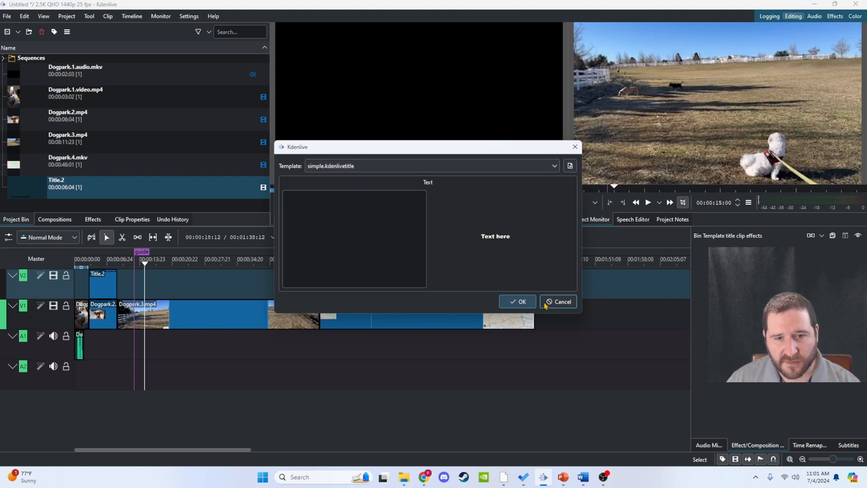
{"action": "left_click", "coordinate": [518, 301]}
{"action": "scroll", "coordinate": [100, 134], "scroll_direction": "down", "scroll_amount": 1}
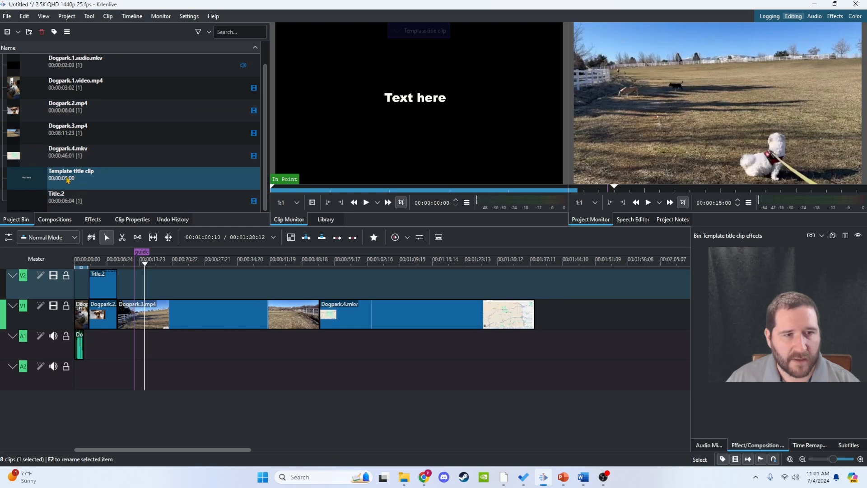
- Open the new template title clip for editing and replace its text with the copied citation beginning "AdventuresWithGrace. (2024, March 16)"
{"action": "right_click", "coordinate": [84, 177]}
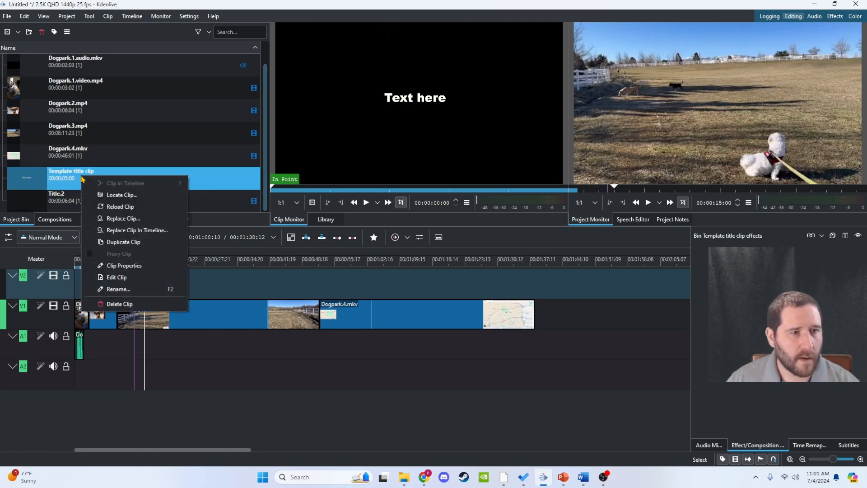
{"action": "left_click", "coordinate": [135, 277]}
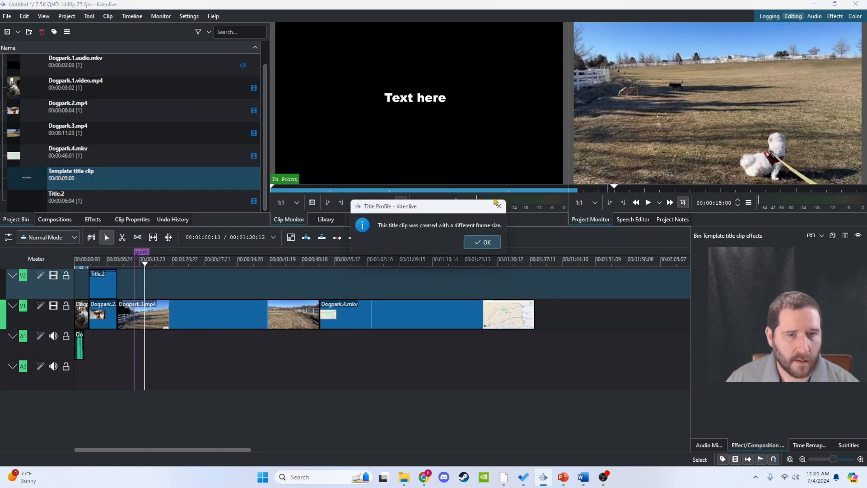
{"action": "left_click", "coordinate": [491, 244]}
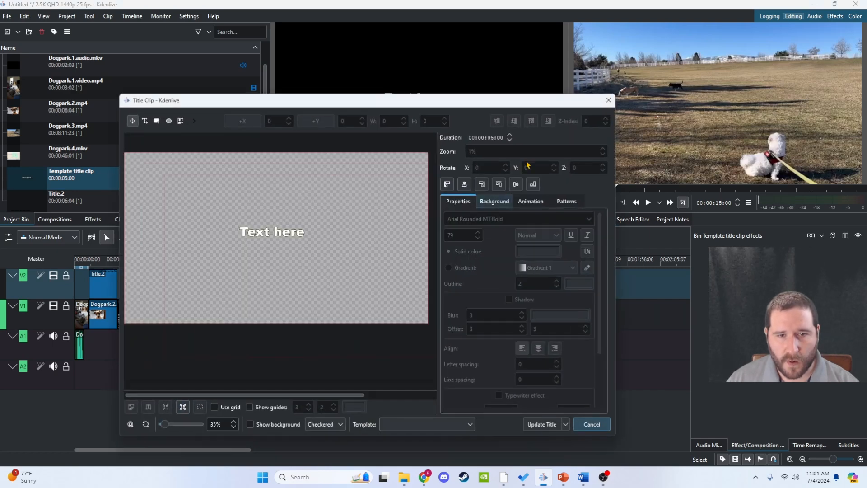
{"action": "left_click", "coordinate": [269, 234]}
{"action": "double_click", "coordinate": [268, 232]}
{"action": "left_click_drag", "start_coordinate": [268, 231], "coordinate": [301, 236]}
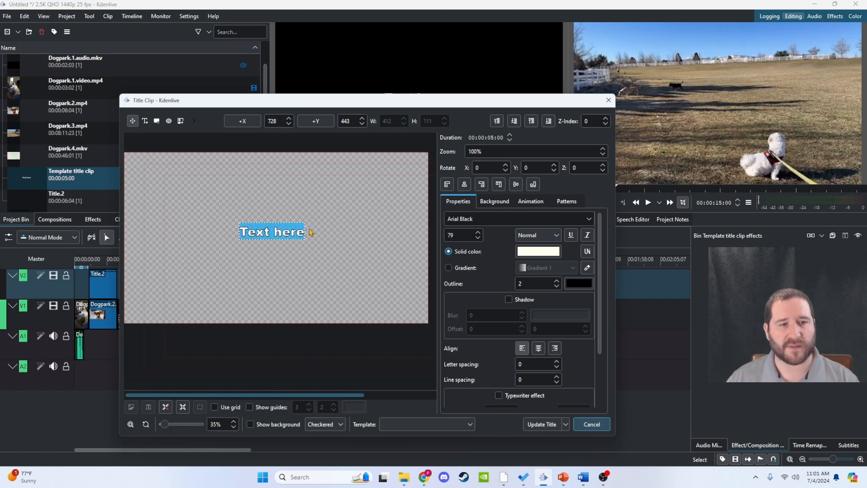
{"action": "key", "text": "ctrl+v"}
{"action": "left_click_drag", "start_coordinate": [244, 395], "coordinate": [199, 396]}
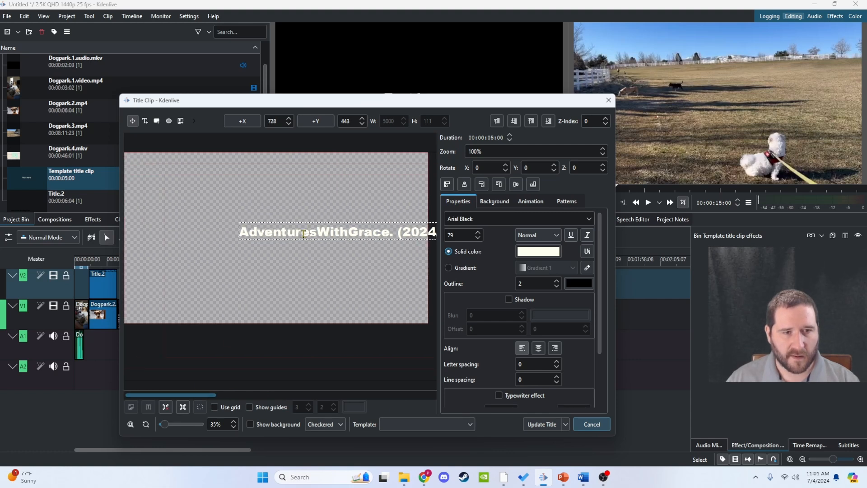
- Move the citation text near the frame's left edge, at about X 68, Y 317, and set its font size to 40
{"action": "left_click", "coordinate": [309, 207]}
{"action": "left_click_drag", "start_coordinate": [302, 235], "coordinate": [197, 216]}
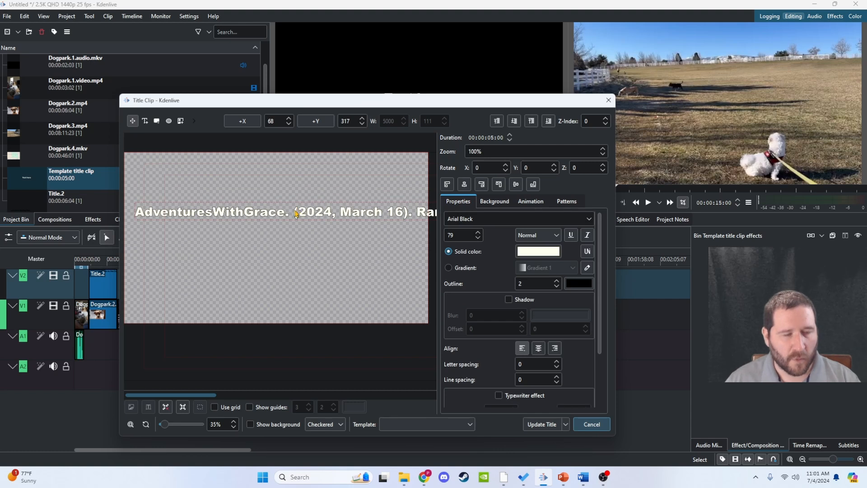
{"action": "double_click", "coordinate": [273, 213]}
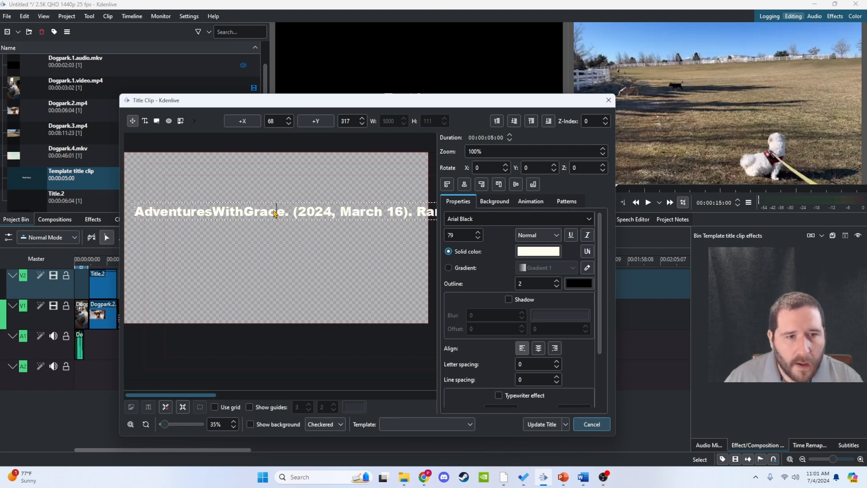
{"action": "double_click", "coordinate": [279, 208]}
{"action": "key", "text": "ctrl+a"}
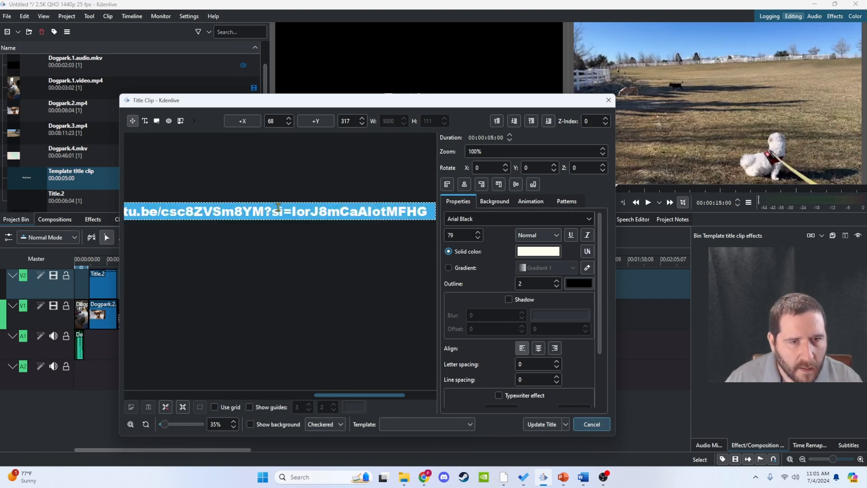
{"action": "scroll", "coordinate": [478, 240], "scroll_direction": "down", "scroll_amount": 5}
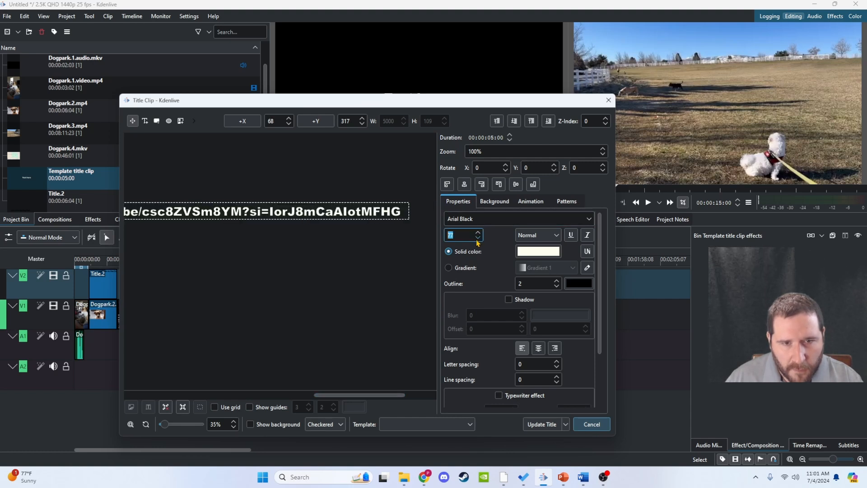
{"action": "type", "text": "4"}
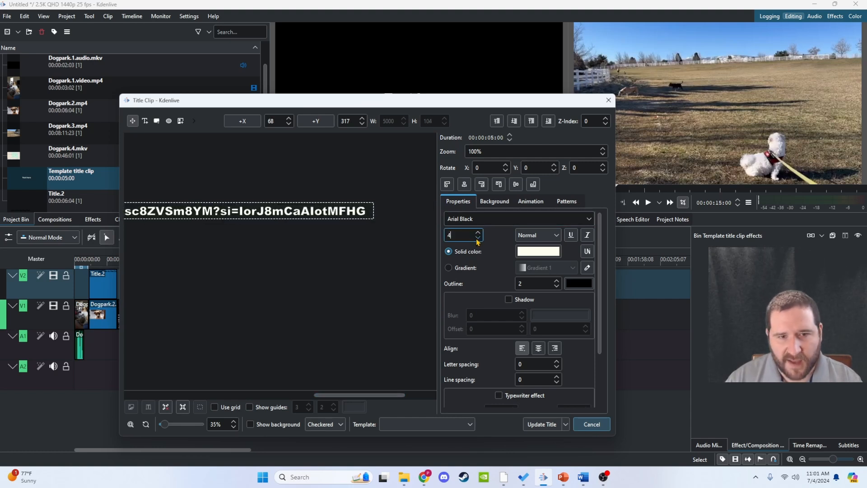
{"action": "type", "text": "0"}
- Split the citation into three lines, breaking after "(2024, March 16)." and after "YouTube."
{"action": "left_click_drag", "start_coordinate": [364, 396], "coordinate": [172, 396]}
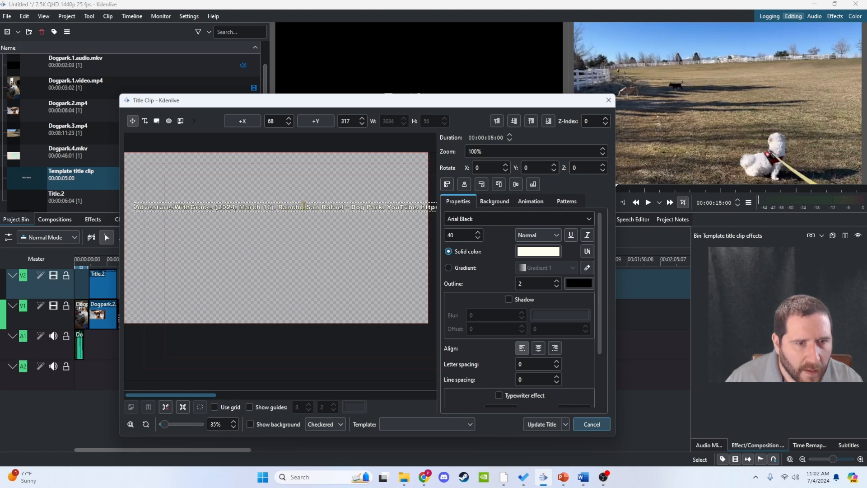
{"action": "key", "text": "Return"}
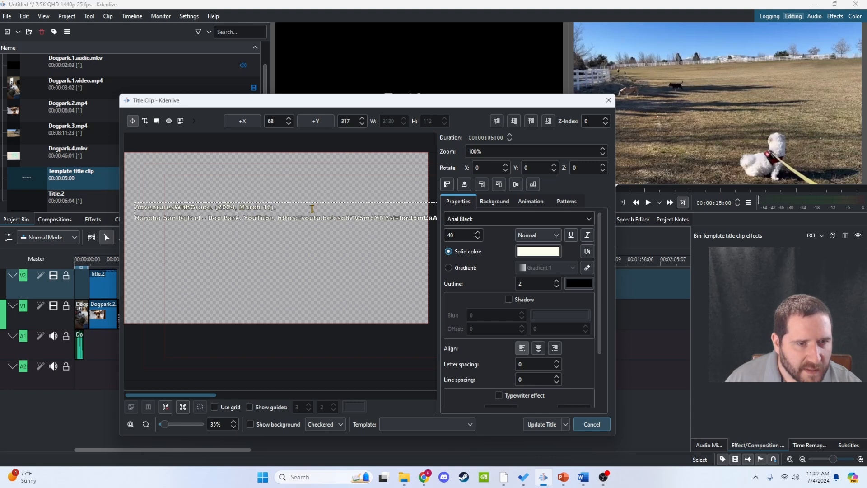
{"action": "left_click", "coordinate": [277, 218]}
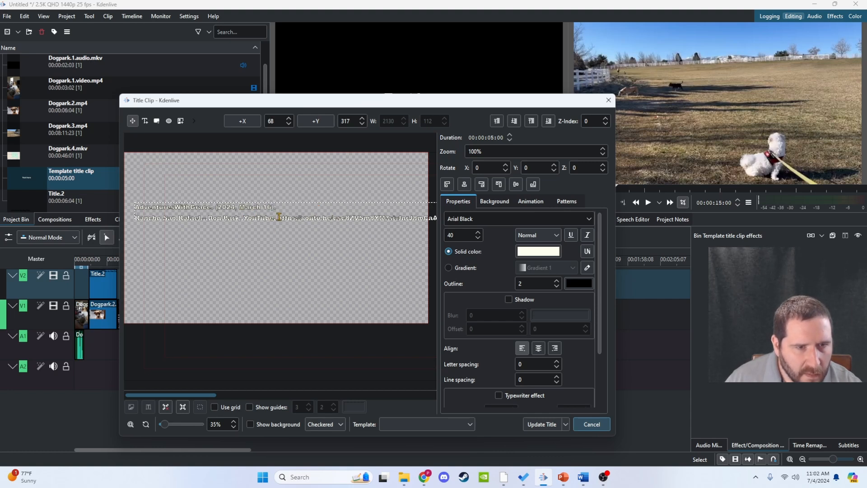
{"action": "key", "text": "Return"}
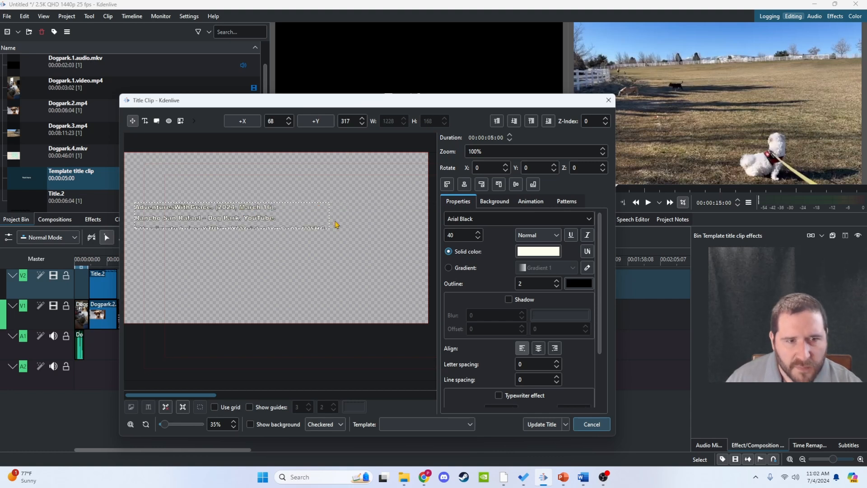
{"action": "left_click", "coordinate": [316, 202]}
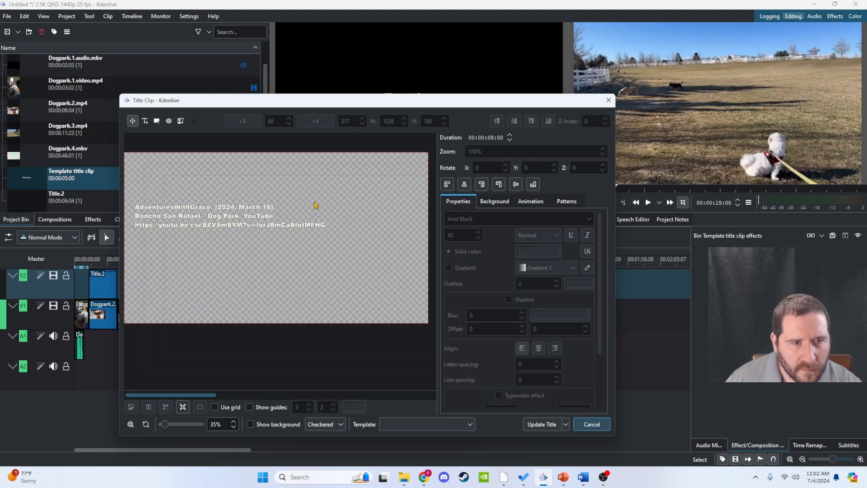
- Try to recolor the whole citation text through its outline color
{"action": "left_click", "coordinate": [237, 220]}
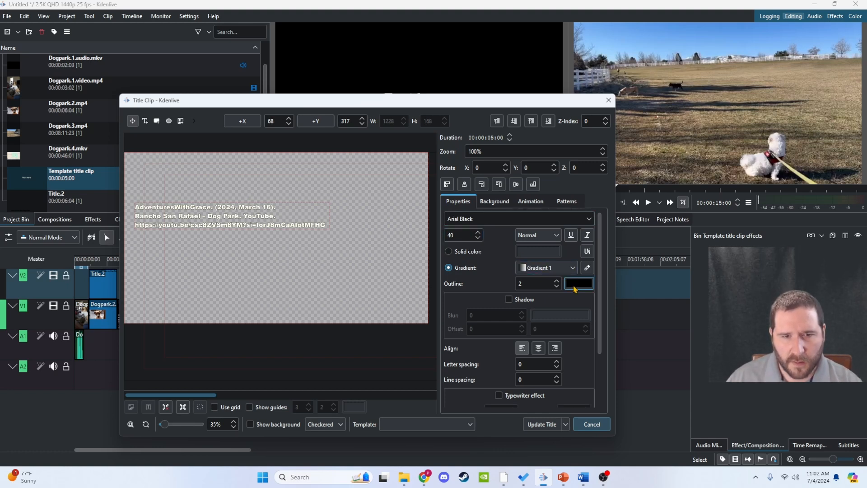
{"action": "double_click", "coordinate": [186, 213]}
{"action": "double_click", "coordinate": [186, 213]}
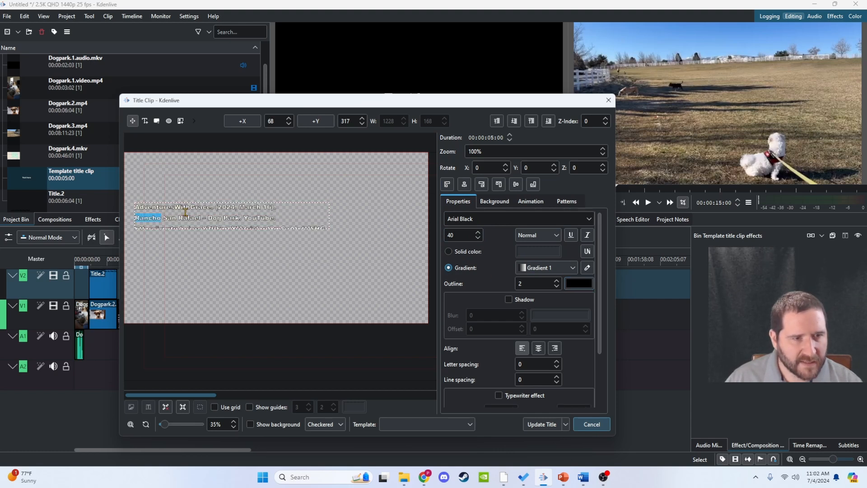
{"action": "key", "text": "ctrl+a"}
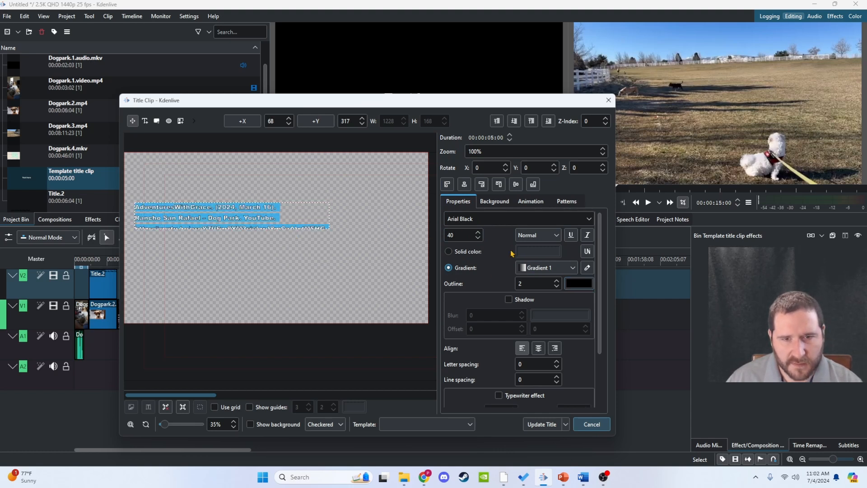
{"action": "left_click", "coordinate": [576, 285]}
{"action": "left_click", "coordinate": [417, 363]}
{"action": "left_click", "coordinate": [313, 285]}
{"action": "left_click", "coordinate": [209, 216]}
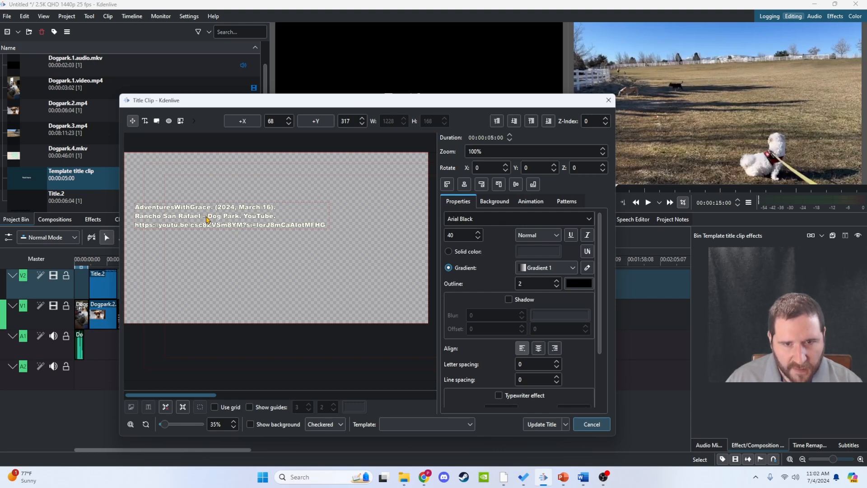
- Select all three lines of the citation and set their solid color to black
{"action": "double_click", "coordinate": [207, 215]}
{"action": "triple_click", "coordinate": [206, 215]}
{"action": "double_click", "coordinate": [206, 214]}
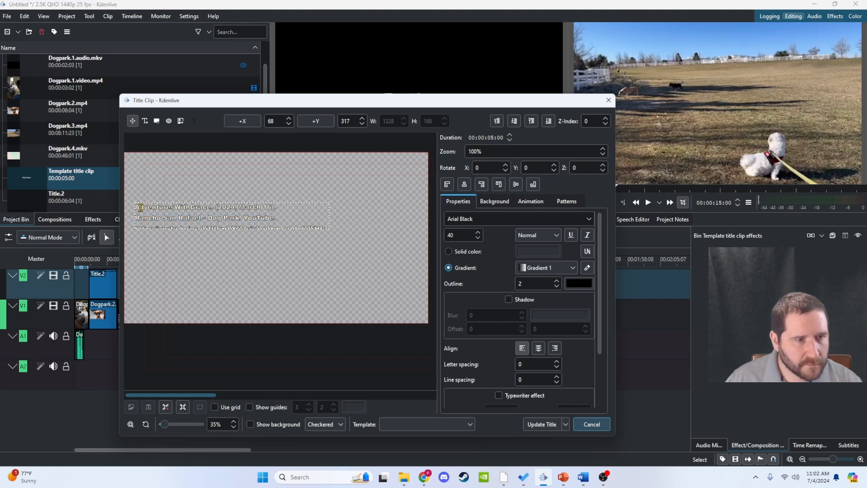
{"action": "left_click_drag", "start_coordinate": [135, 207], "coordinate": [333, 266]}
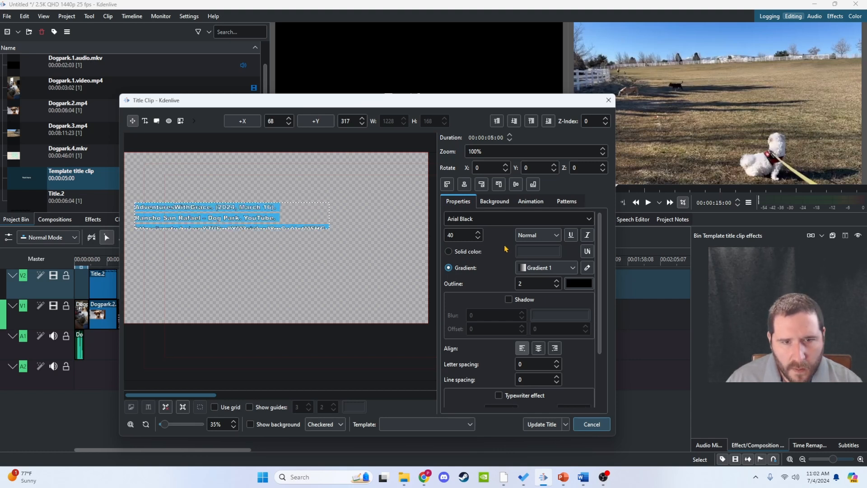
{"action": "left_click", "coordinate": [449, 251]}
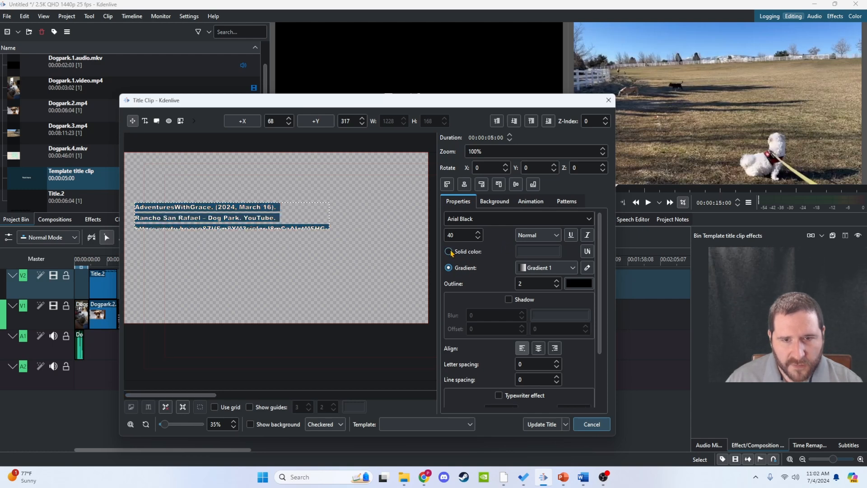
{"action": "left_click", "coordinate": [542, 252]}
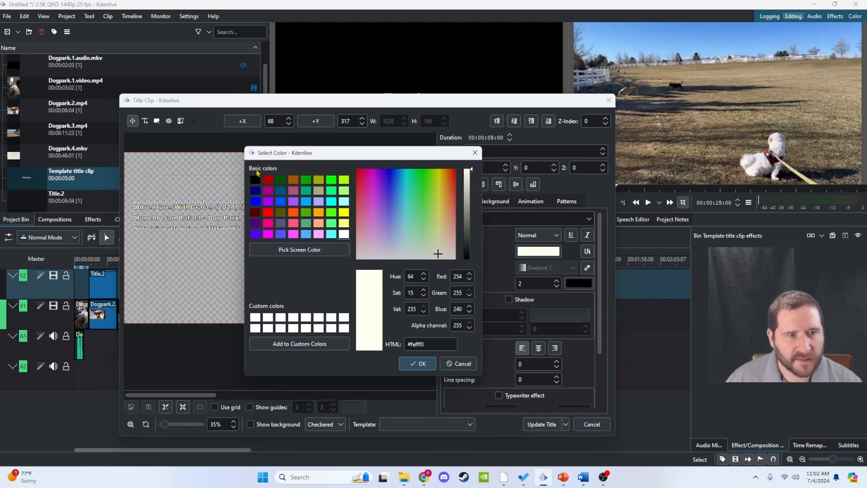
{"action": "left_click", "coordinate": [255, 179]}
{"action": "left_click", "coordinate": [421, 364]}
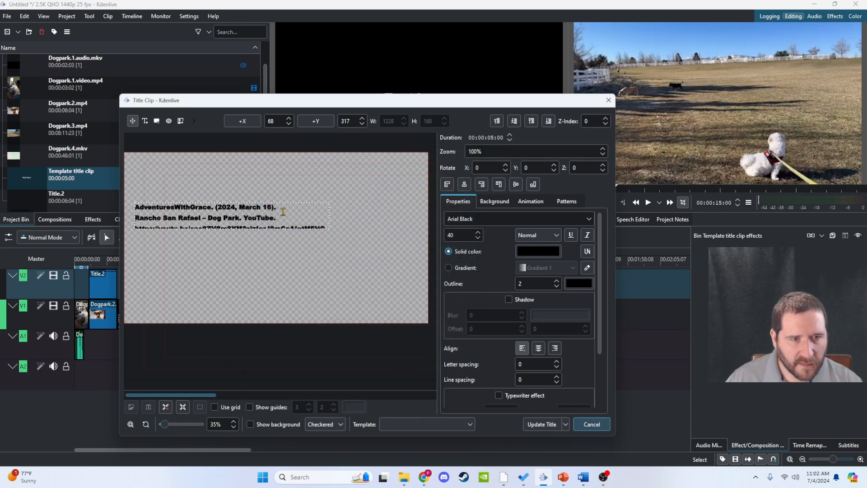
- Place the citation in the frame's upper-left corner, at about X 20, Y 6, and save the updated title in the project only
{"action": "double_click", "coordinate": [268, 204]}
{"action": "left_click", "coordinate": [254, 215]}
{"action": "left_click_drag", "start_coordinate": [229, 220], "coordinate": [325, 172]}
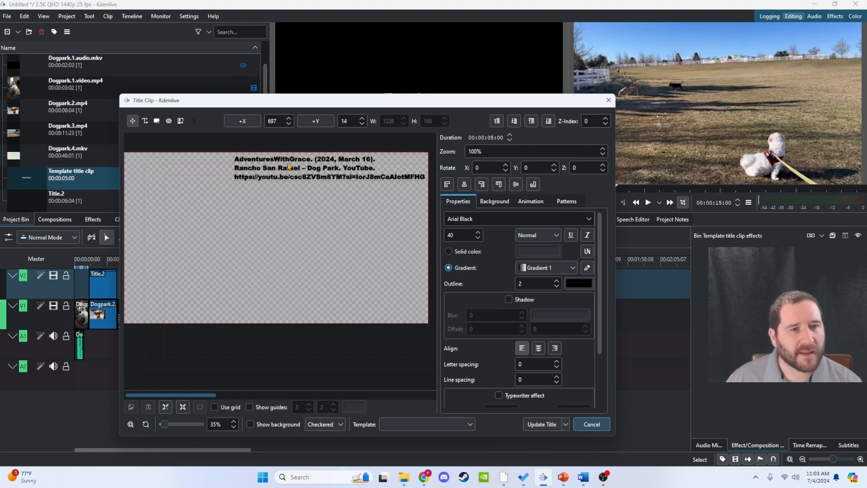
{"action": "left_click_drag", "start_coordinate": [289, 173], "coordinate": [177, 170]}
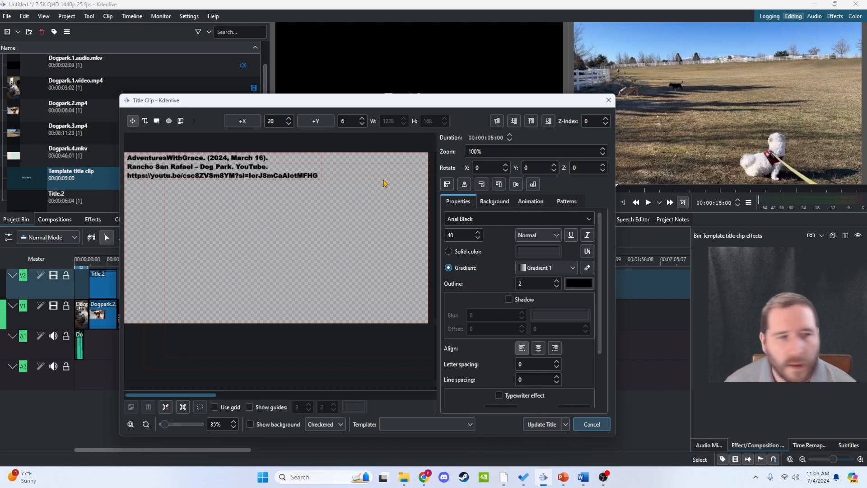
{"action": "left_click", "coordinate": [542, 425]}
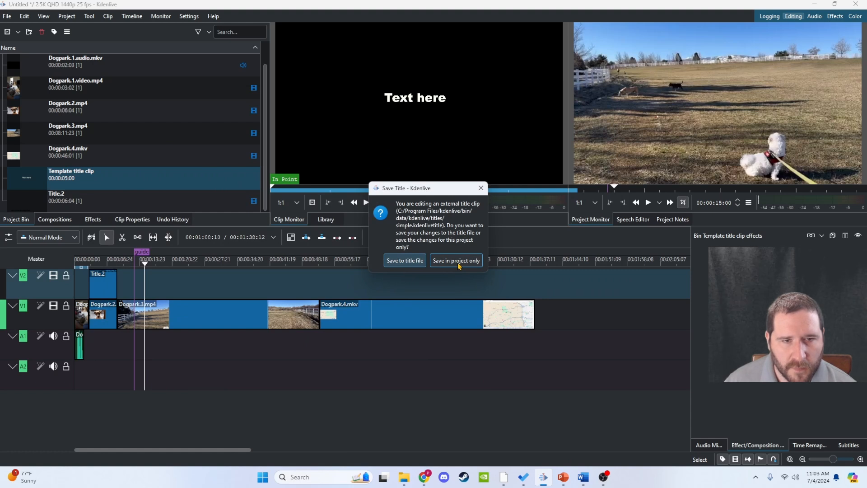
{"action": "left_click", "coordinate": [458, 261]}
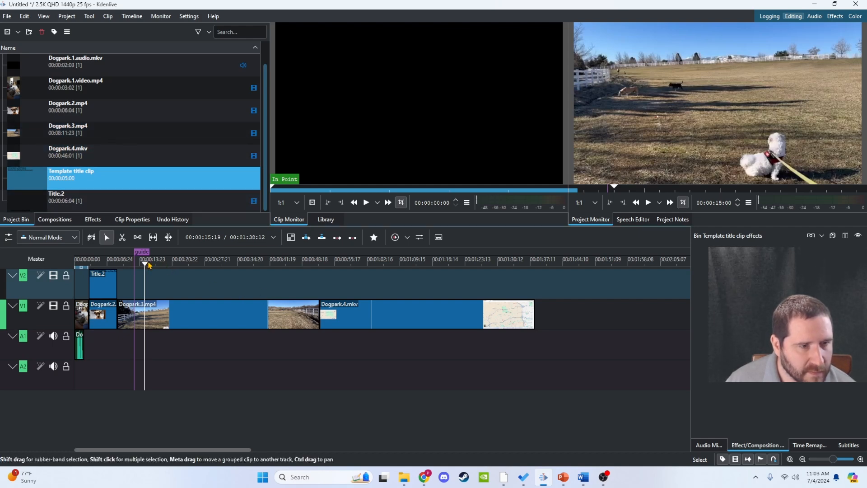
- Move the playhead to the end of Dogpark.3.mp4 on the timeline, at about 00:00:52:08
{"action": "left_click_drag", "start_coordinate": [148, 263], "coordinate": [320, 261]}
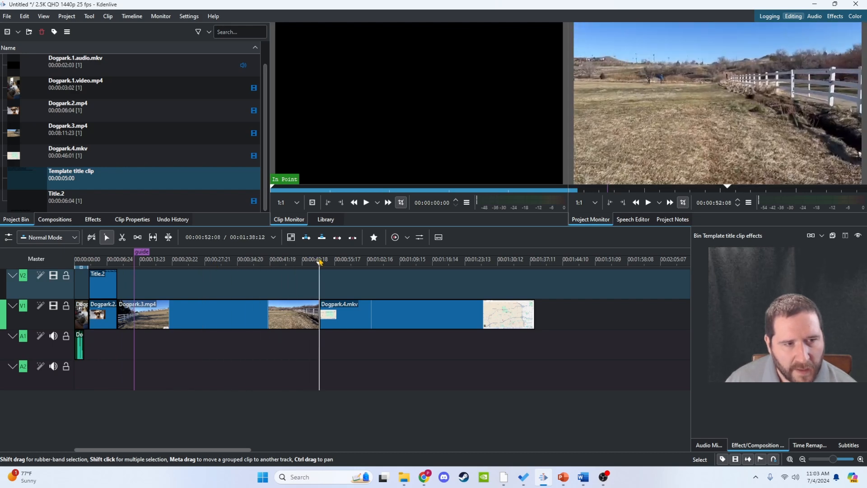
{"action": "right_click", "coordinate": [71, 180]}
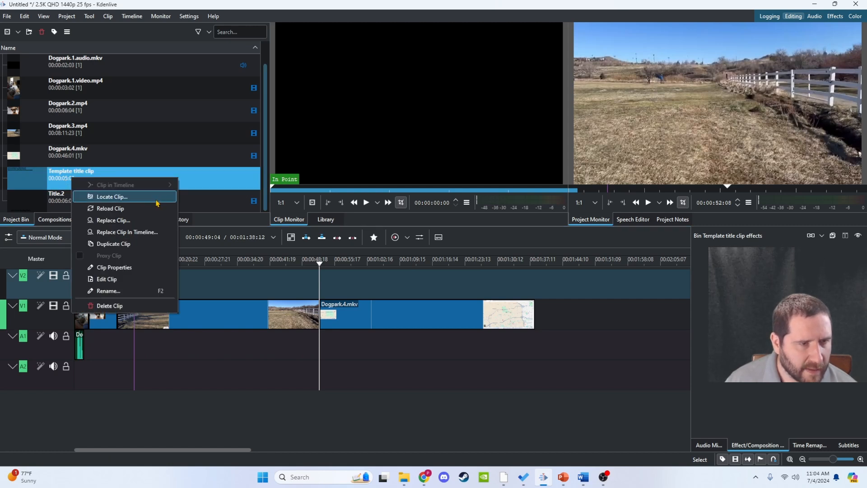
{"action": "left_click", "coordinate": [54, 179]}
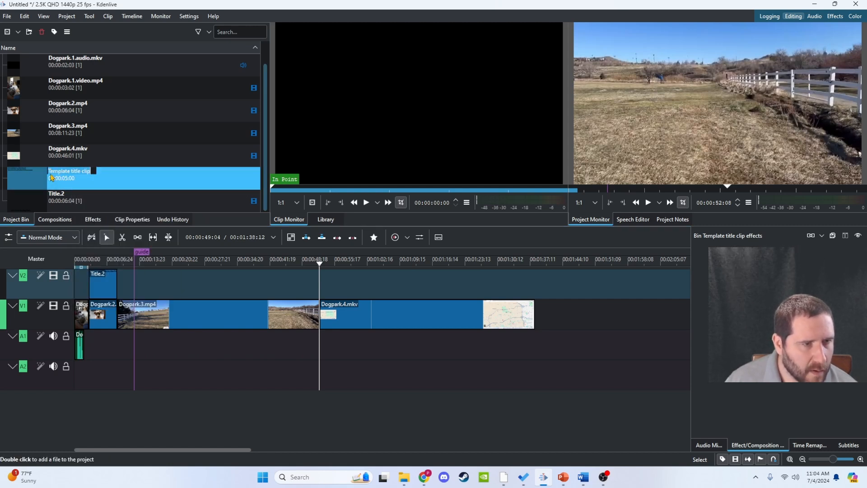
- Reopen the citation title clip for editing, set its duration to 00:00:15:00, and update the title
{"action": "right_click", "coordinate": [96, 182]}
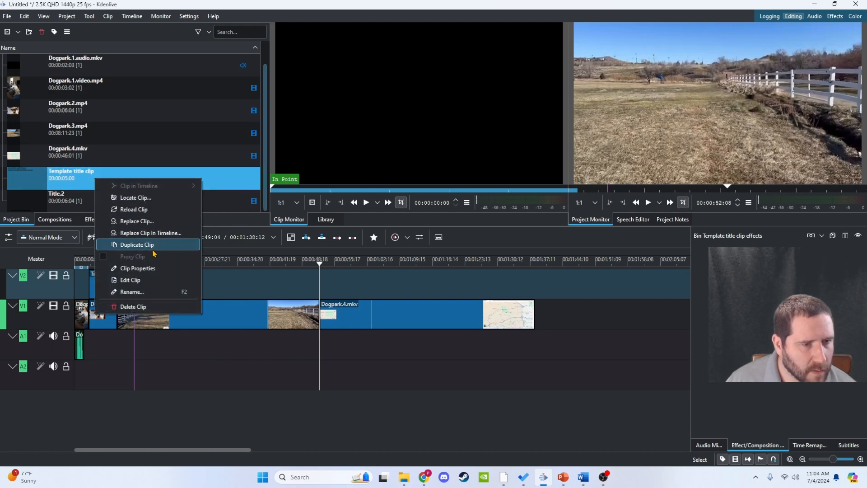
{"action": "left_click", "coordinate": [130, 280]}
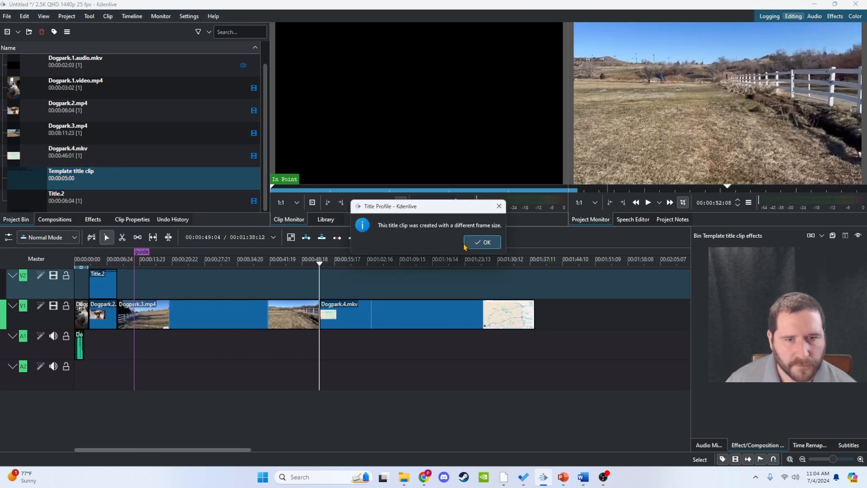
{"action": "left_click", "coordinate": [483, 243]}
{"action": "left_click_drag", "start_coordinate": [386, 102], "coordinate": [619, 84]}
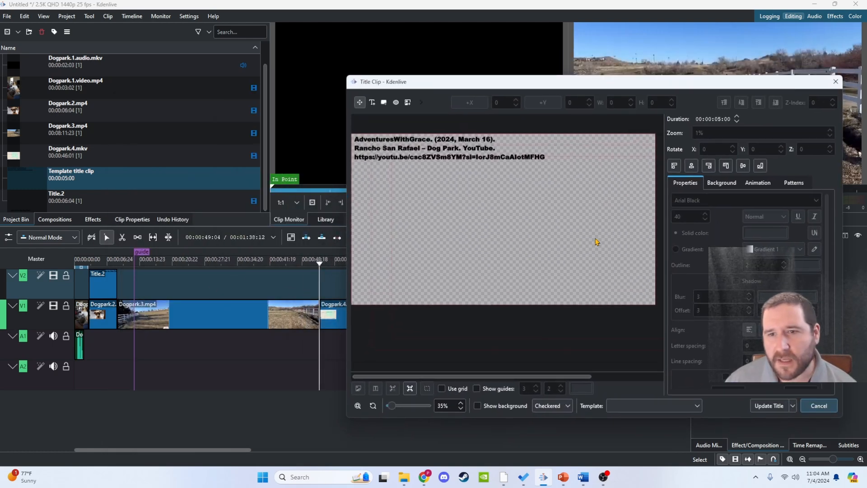
{"action": "double_click", "coordinate": [718, 119]}
{"action": "left_click", "coordinate": [716, 120]}
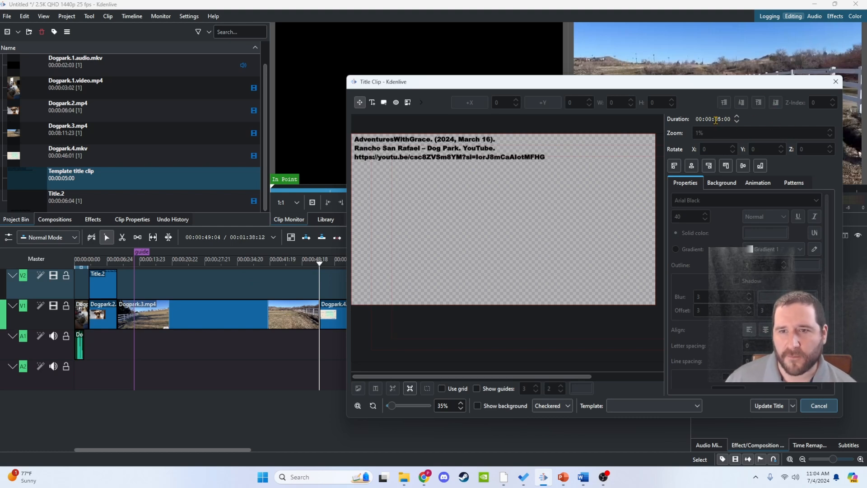
{"action": "left_click_drag", "start_coordinate": [716, 119], "coordinate": [721, 119]}
{"action": "left_click", "coordinate": [717, 119]}
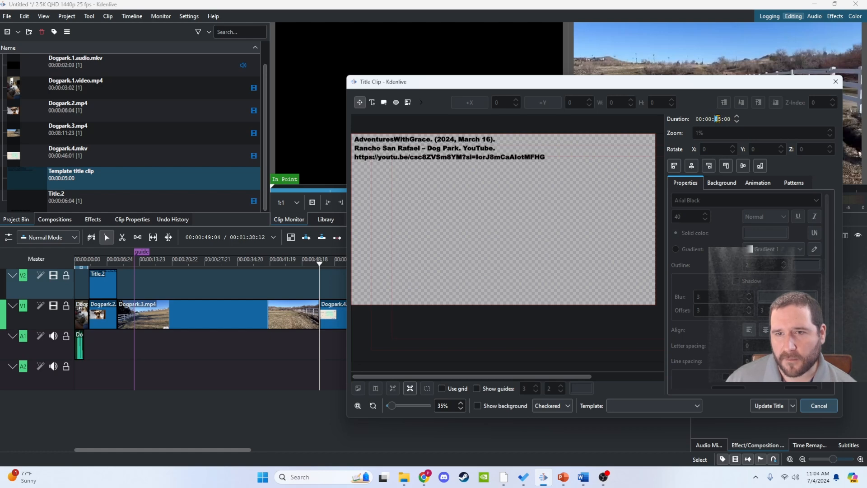
{"action": "type", "text": "1"}
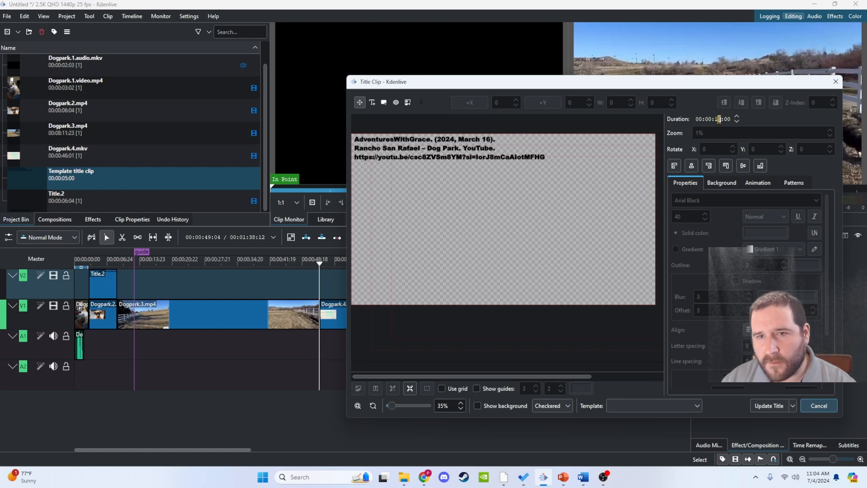
{"action": "left_click", "coordinate": [769, 406]}
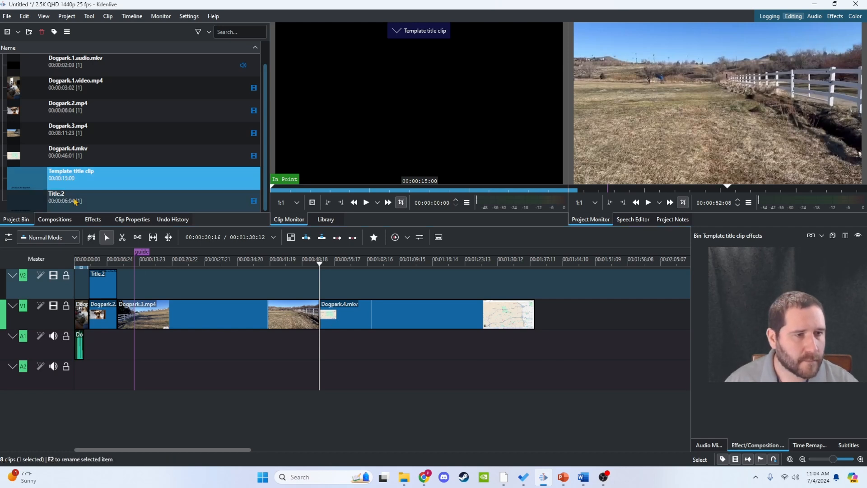
- Rename the citation's template title clip in the project as Title.3
{"action": "right_click", "coordinate": [75, 179]}
{"action": "left_click", "coordinate": [154, 289]}
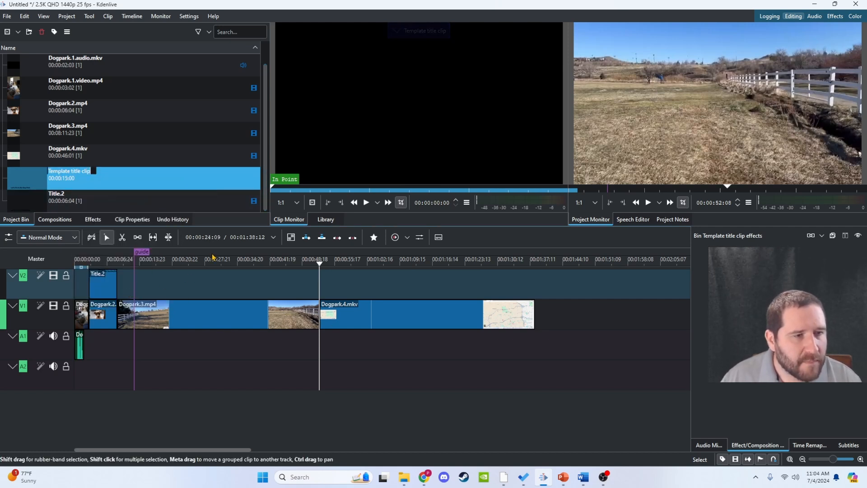
{"action": "type", "text": "tle.3"}
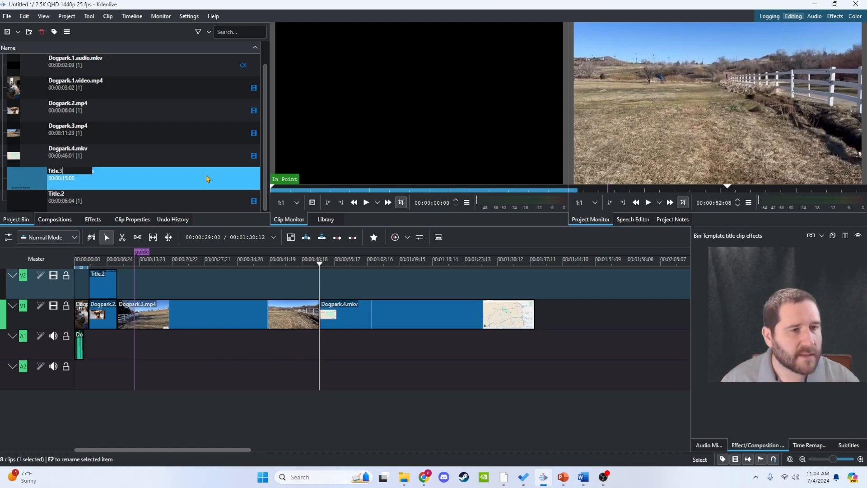
- Place Title.3 on track V2 directly after Title.2, over the start of Dogpark.3.mp4, and scrub through the footage to check the citation
{"action": "left_click", "coordinate": [143, 178]}
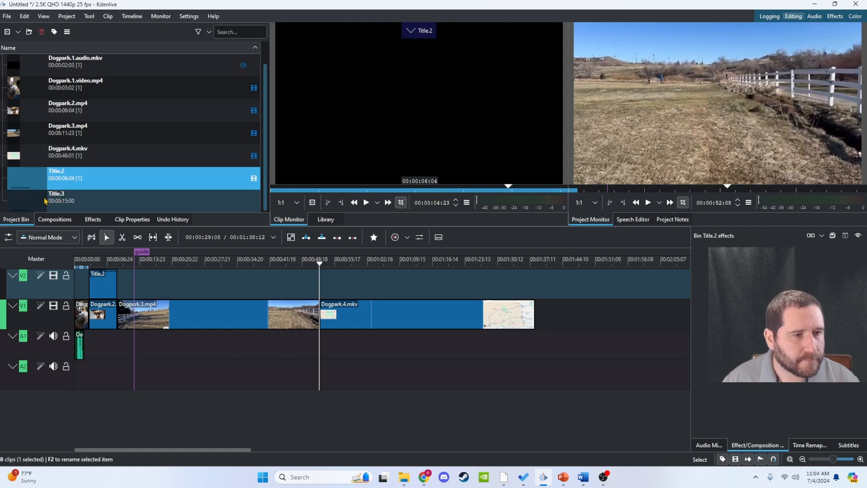
{"action": "left_click_drag", "start_coordinate": [40, 198], "coordinate": [123, 305]}
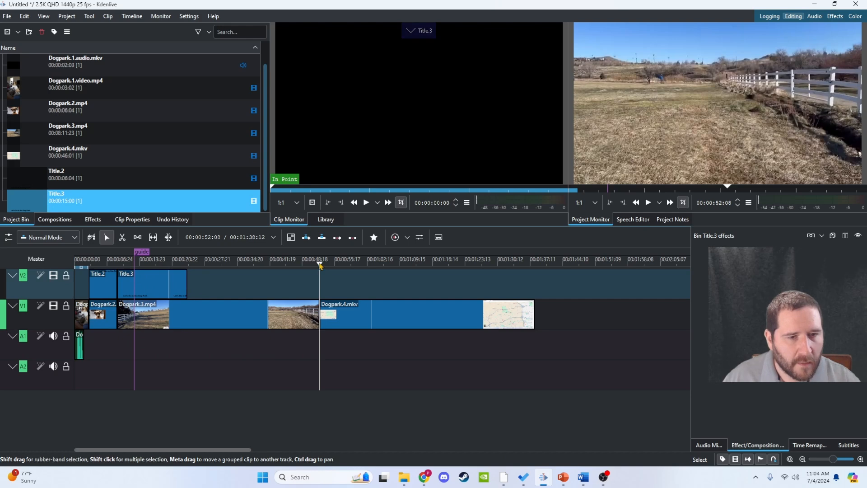
{"action": "left_click", "coordinate": [180, 260]}
{"action": "left_click_drag", "start_coordinate": [121, 267], "coordinate": [164, 271]}
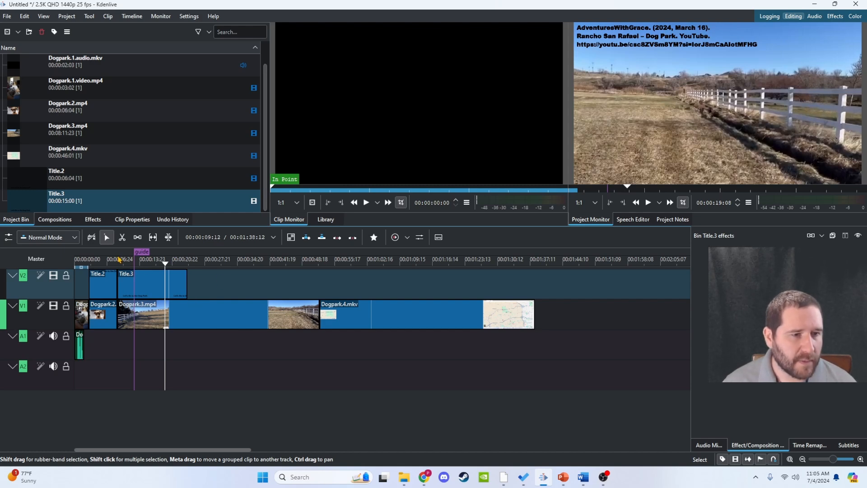
{"action": "left_click_drag", "start_coordinate": [108, 262], "coordinate": [279, 258]}
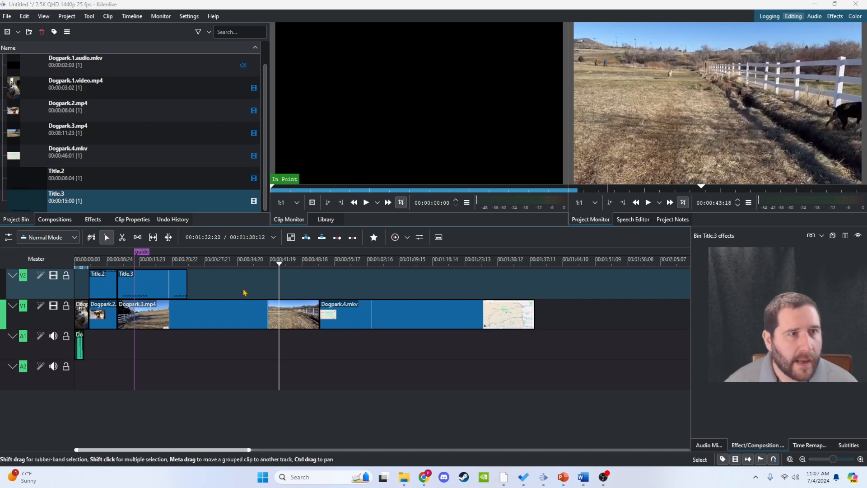
- Open the project's render settings and choose the MP4-H264/AAC preset for the full project
{"action": "left_click", "coordinate": [133, 2]}
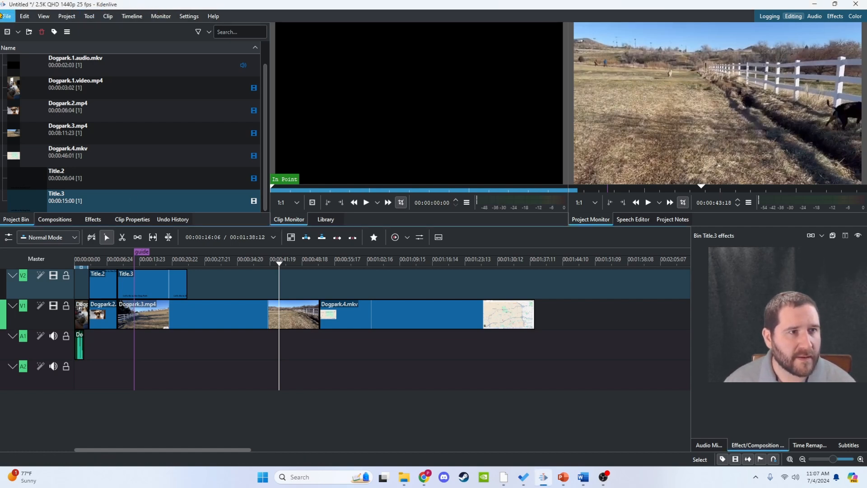
{"action": "left_click", "coordinate": [66, 16]}
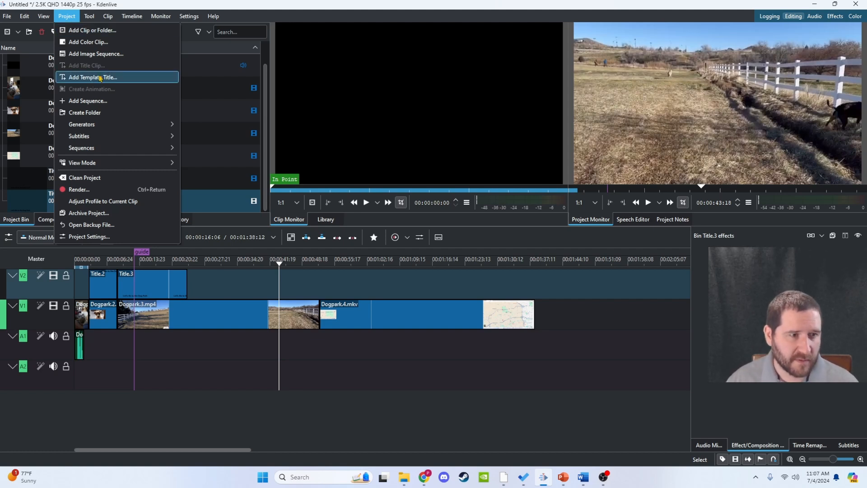
{"action": "left_click", "coordinate": [80, 190]}
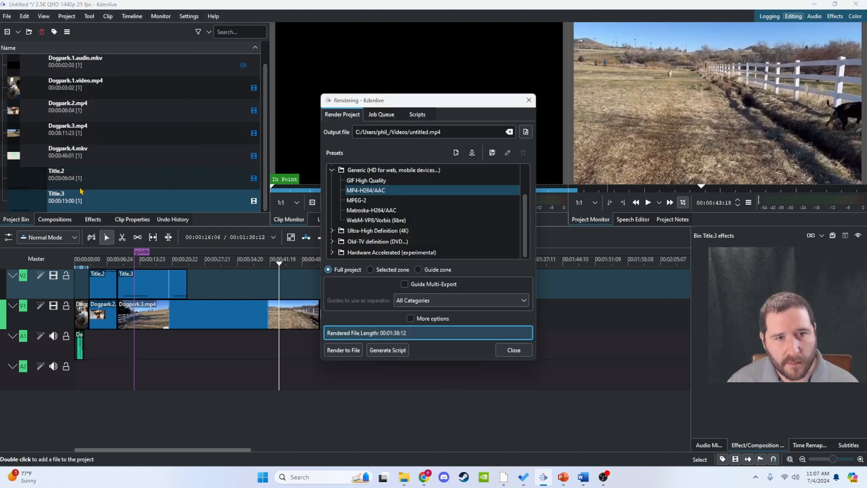
{"action": "left_click", "coordinate": [388, 190]}
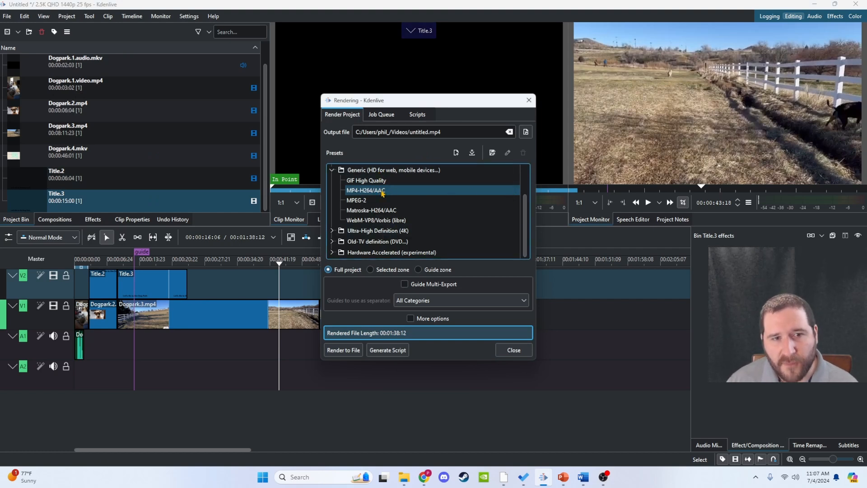
{"action": "left_click", "coordinate": [384, 193]}
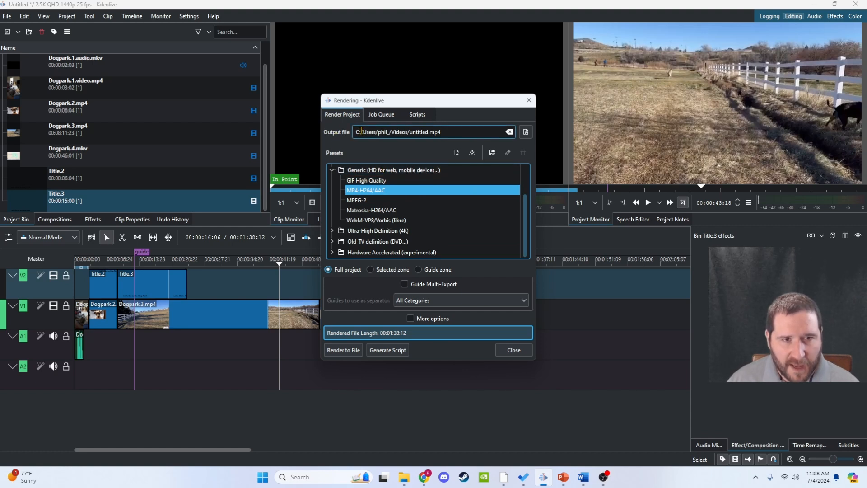
- Set the render output to a file named Dogpark Video in the Downloads folder and start rendering to file
{"action": "left_click", "coordinate": [526, 132]}
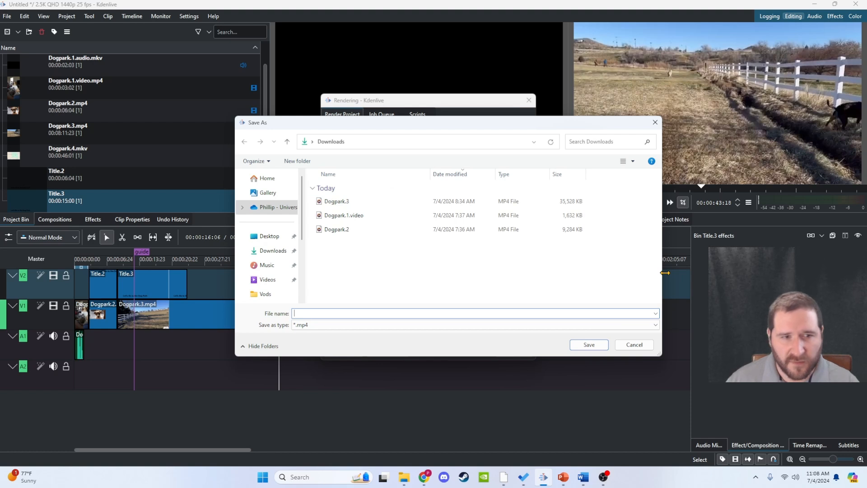
{"action": "type", "text": "Dog"}
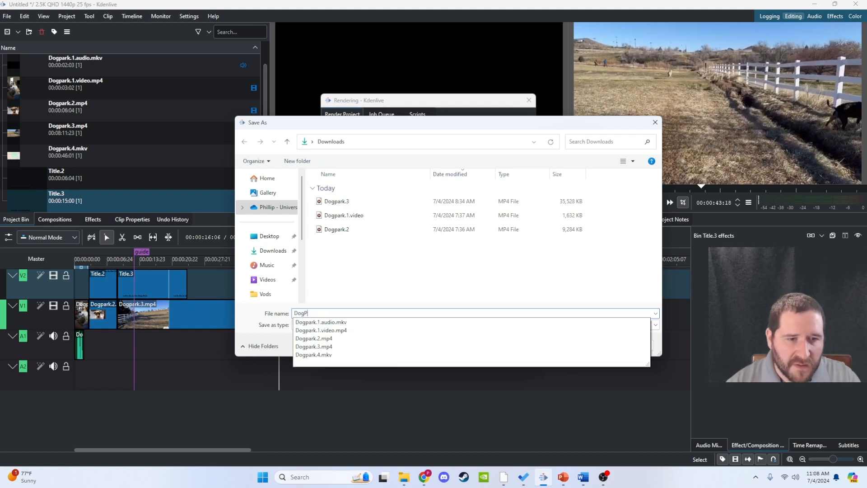
{"action": "type", "text": "park Video"}
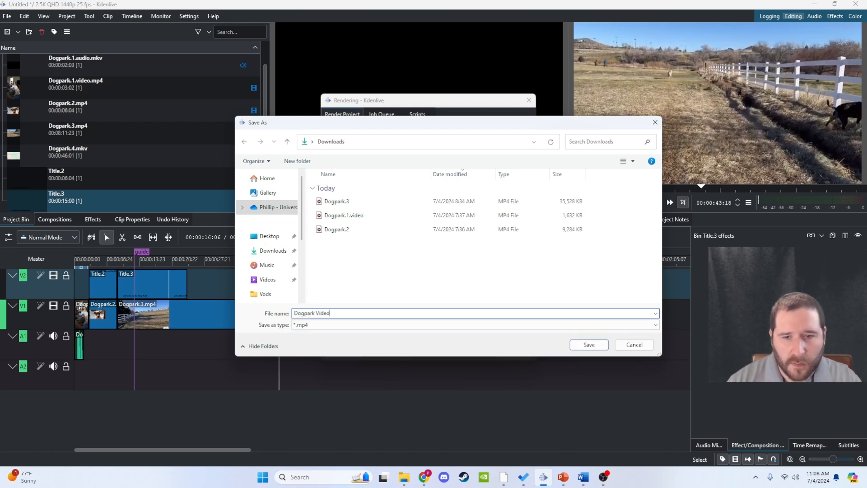
{"action": "key", "text": "Return"}
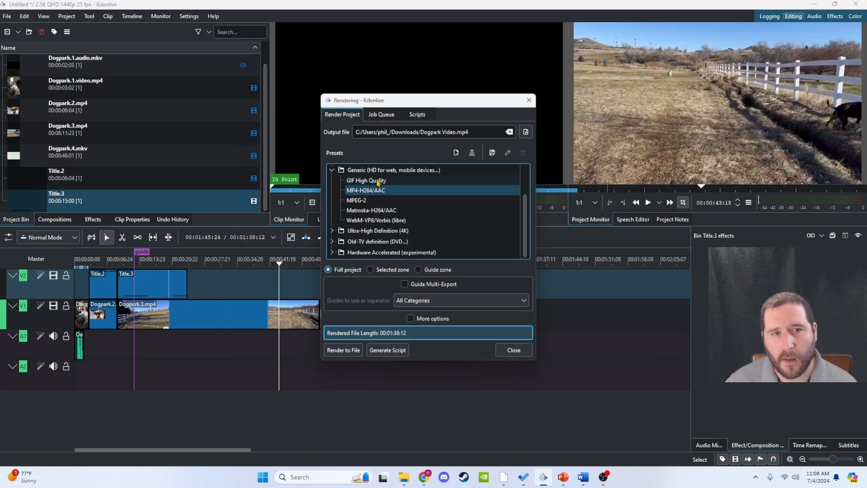
{"action": "left_click", "coordinate": [341, 352]}
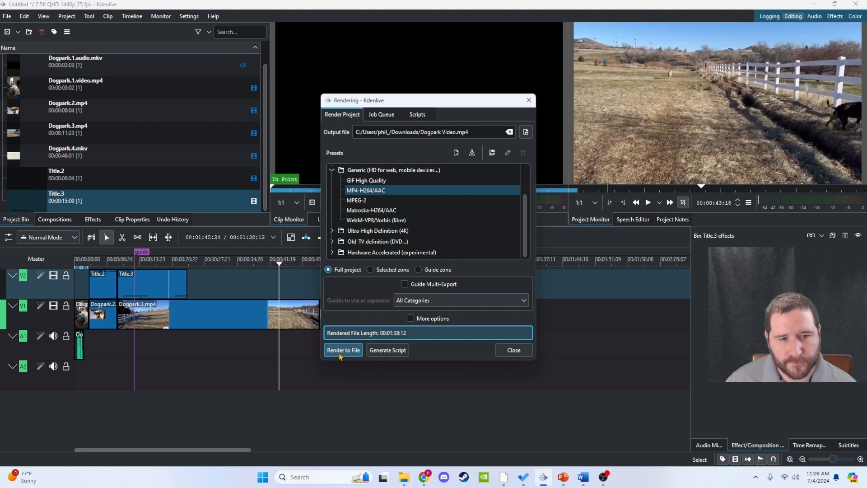